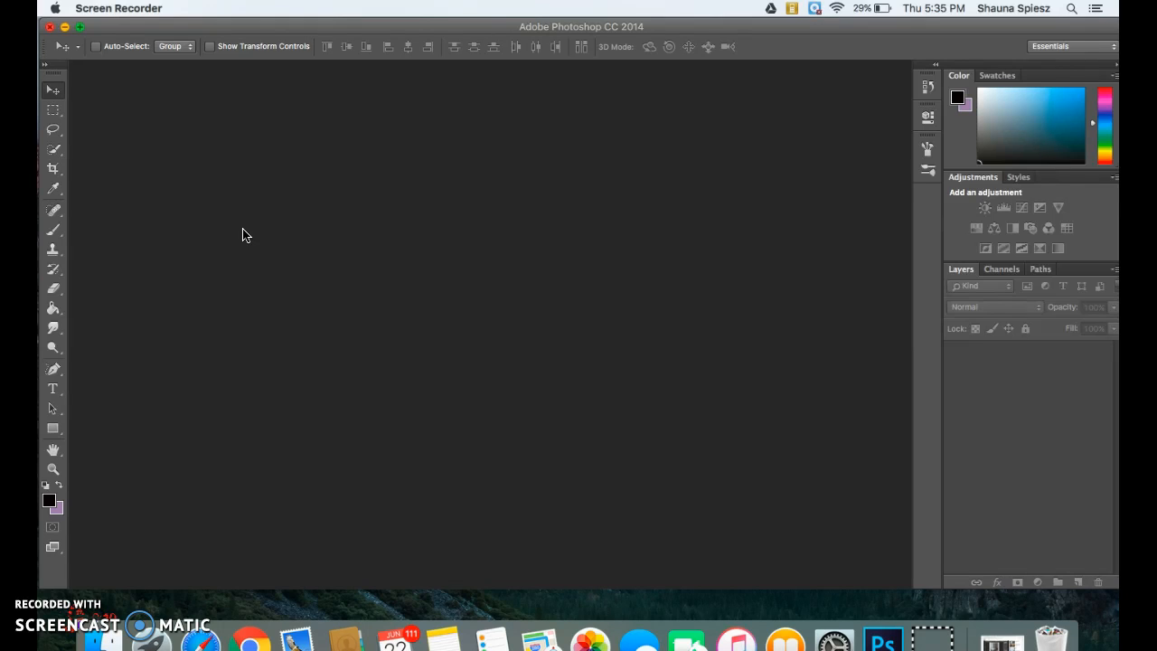
Start a new document and name it with the artist's surname followed by CubistCollage
left_click(168, 45)
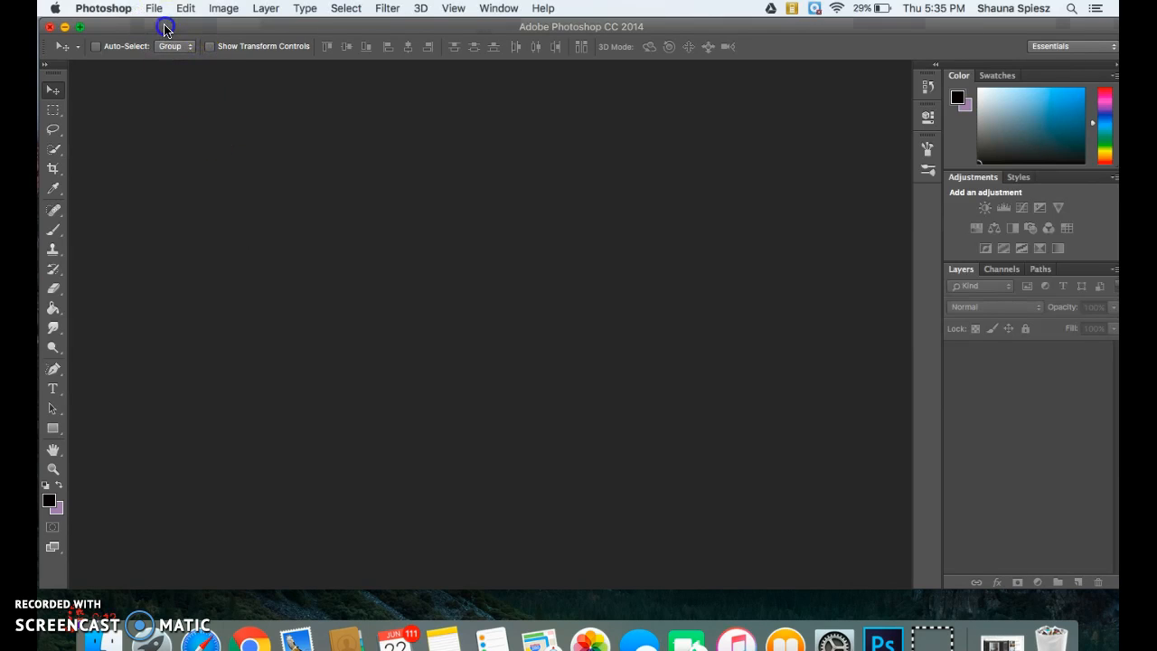
left_click(154, 9)
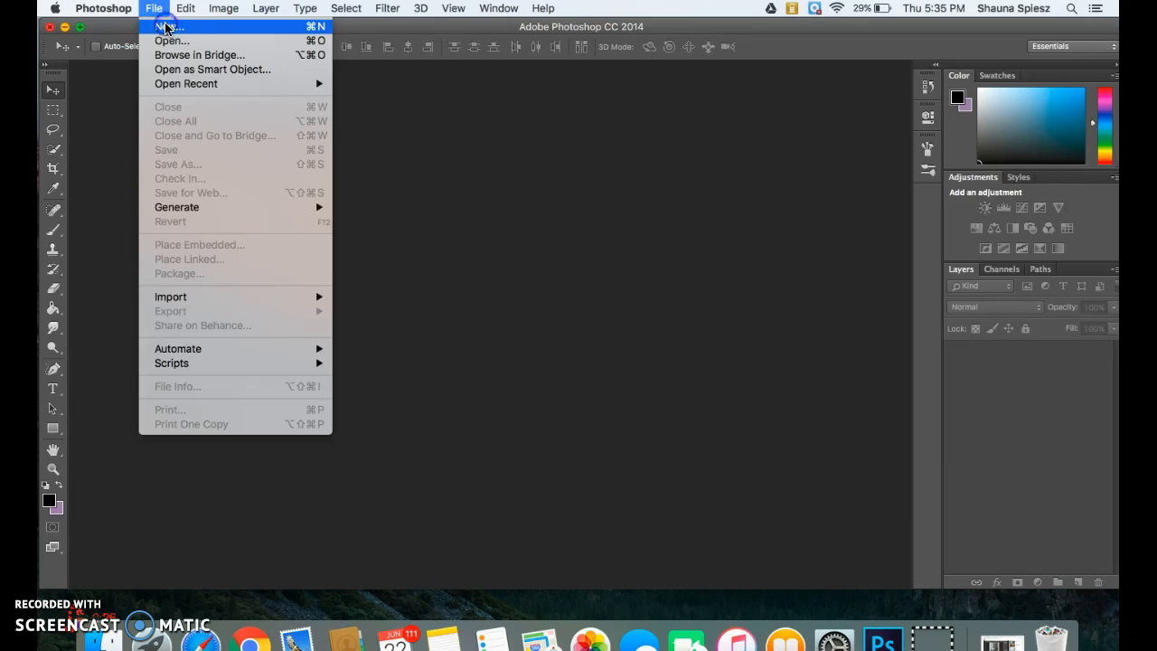
left_click(168, 28)
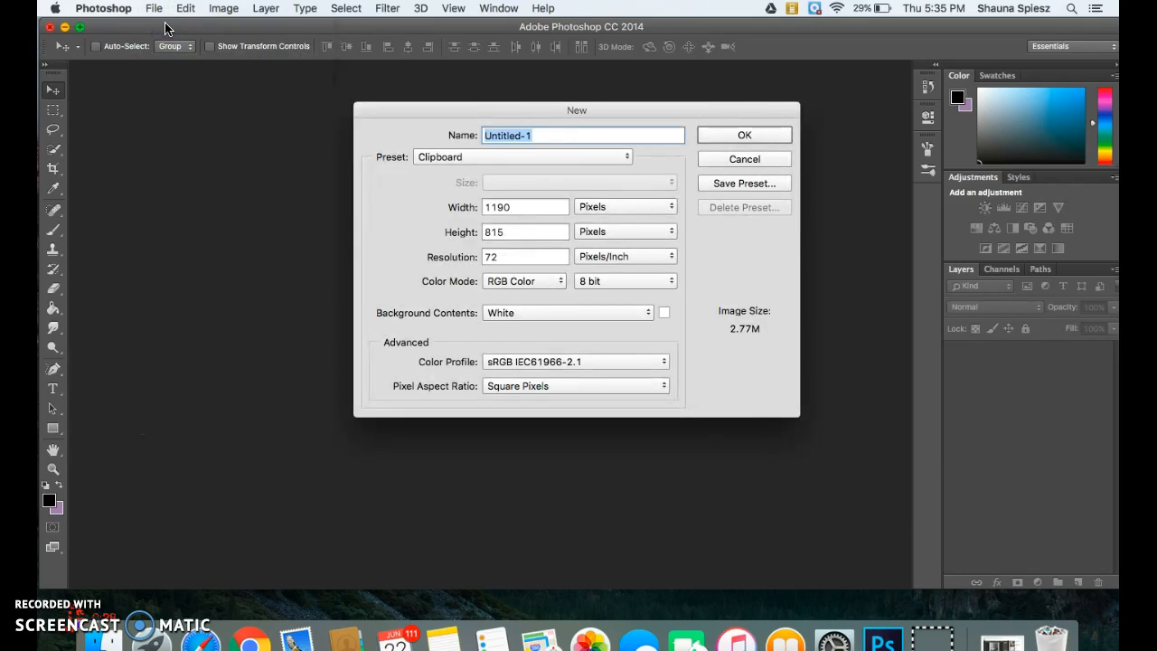
type("Spiesz")
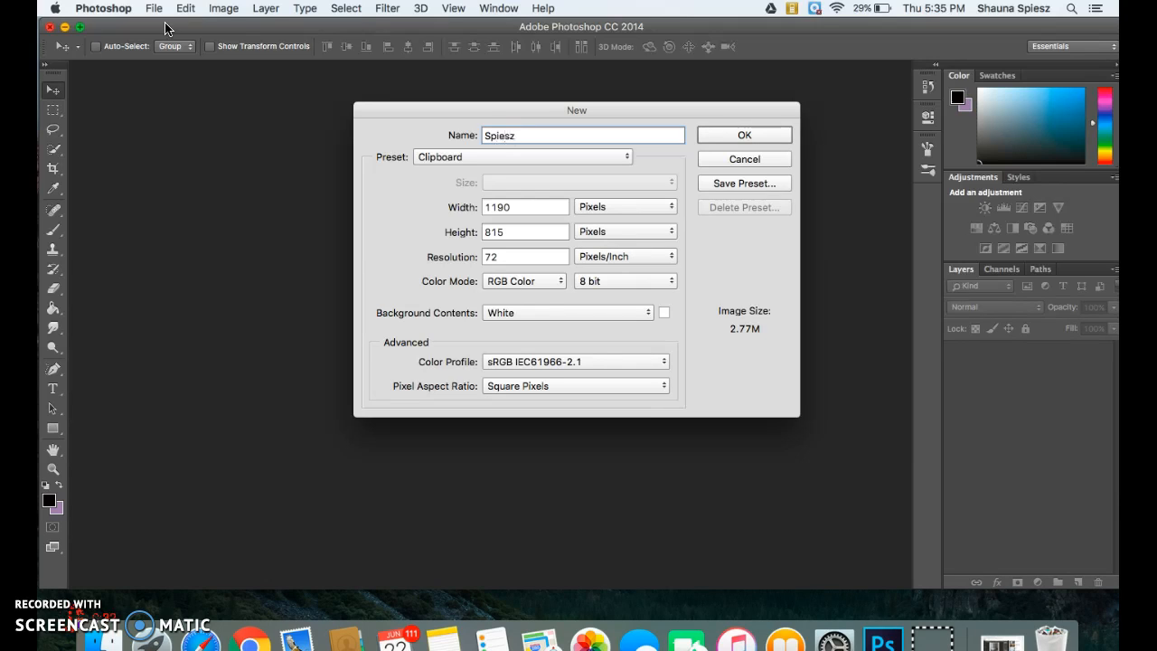
type("Cubist")
key("BackSpace")
type("Collage")
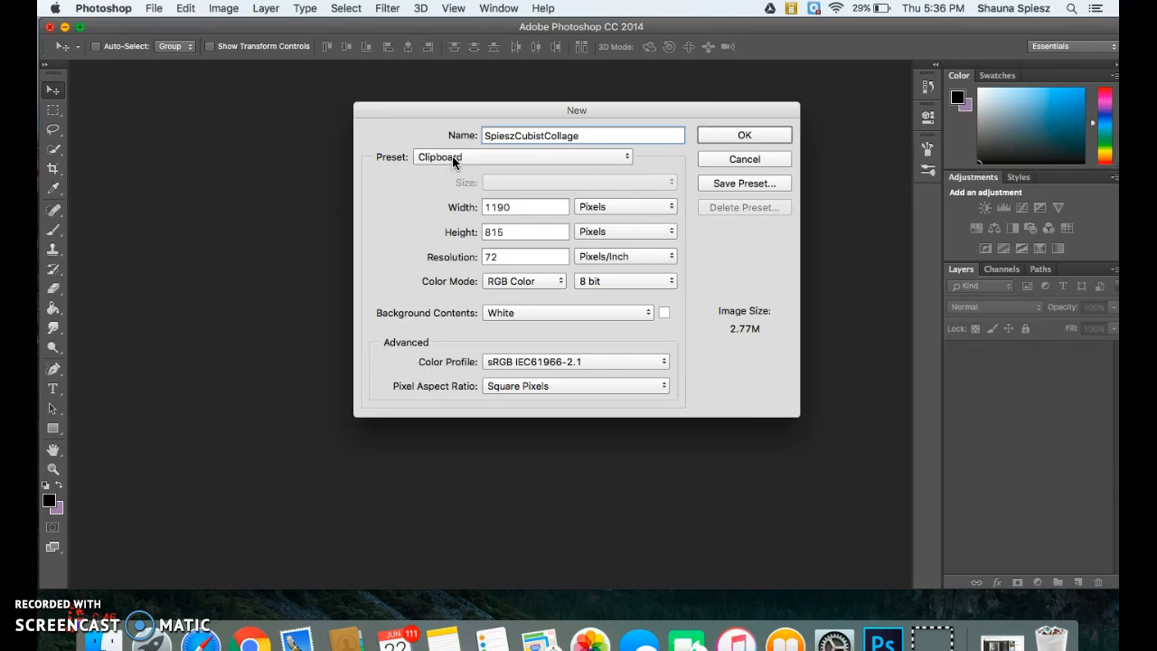
Choose the Photo preset at Landscape, 8 x 10 size and create the document
left_click(413, 160)
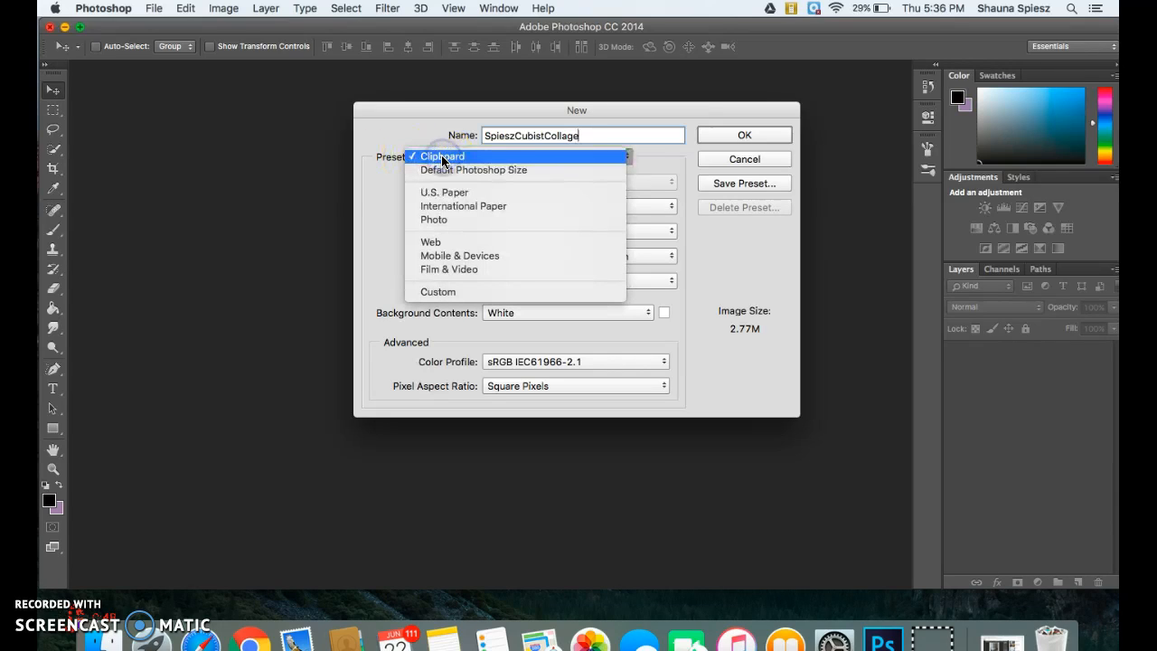
left_click(444, 223)
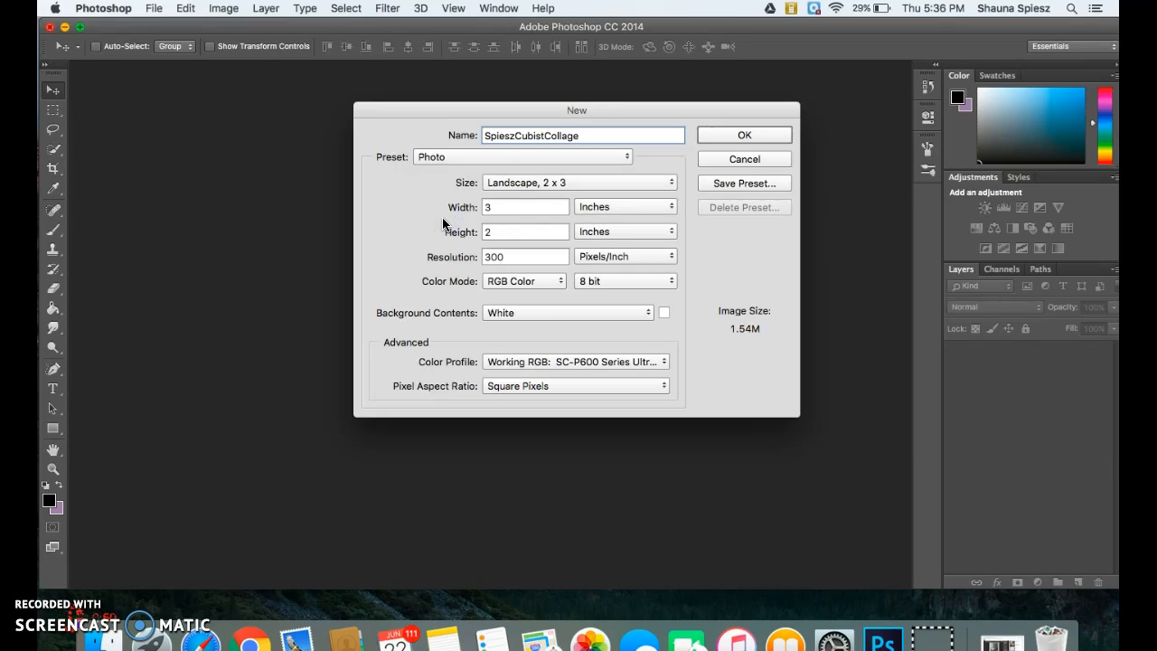
left_click(531, 184)
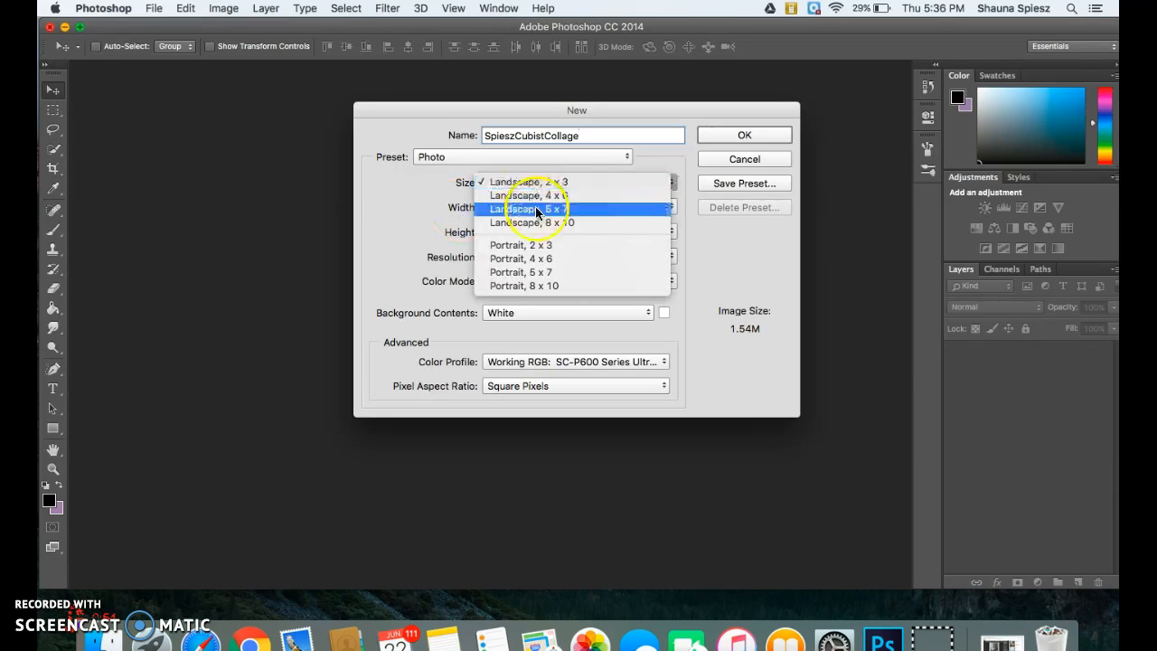
left_click(543, 223)
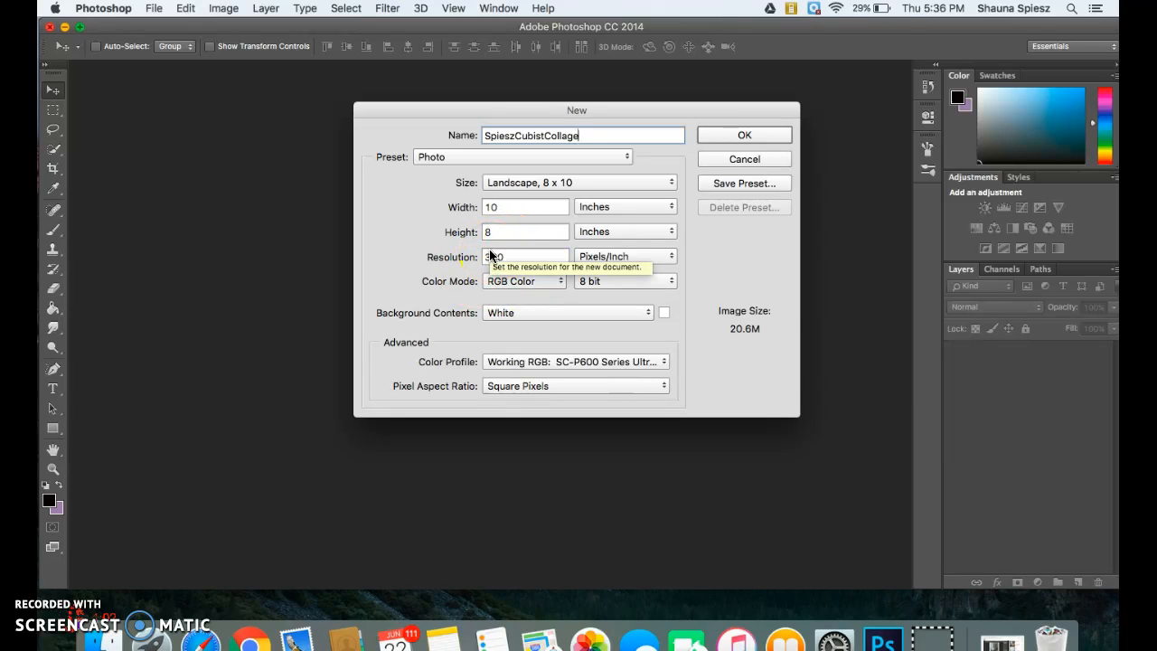
left_click(739, 138)
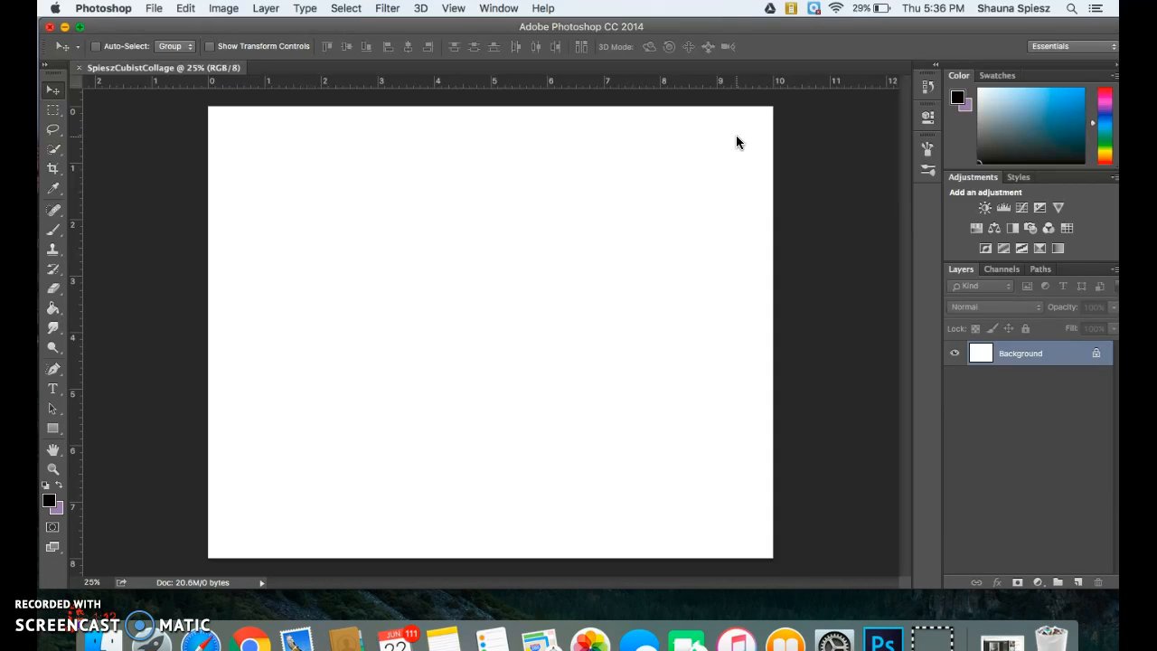
Start placing a linked file and browse to the PSD folder inside Cubism images on the Desktop
left_click(152, 8)
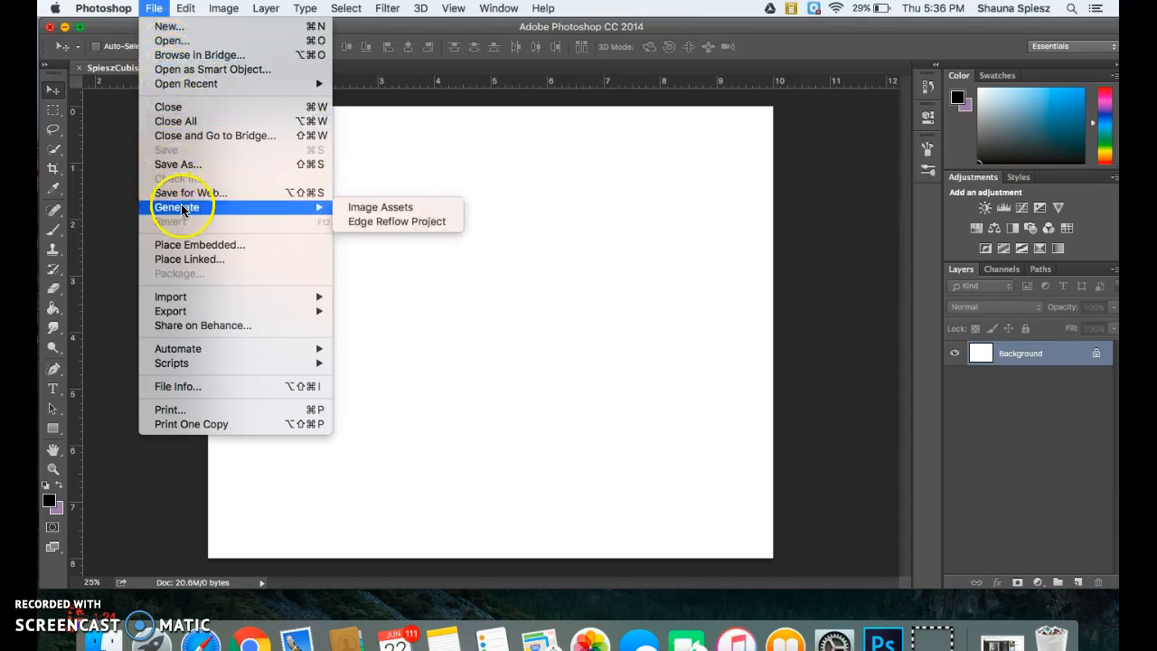
left_click(189, 260)
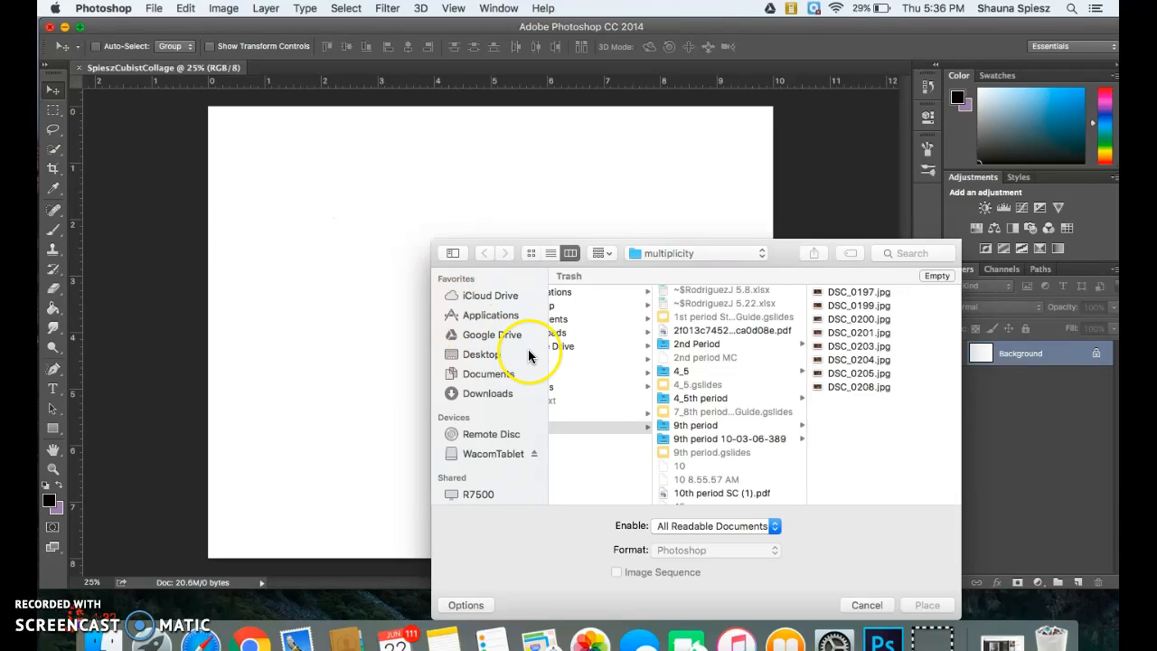
scroll(646, 406, "left", 3)
scroll(646, 406, "left", 10)
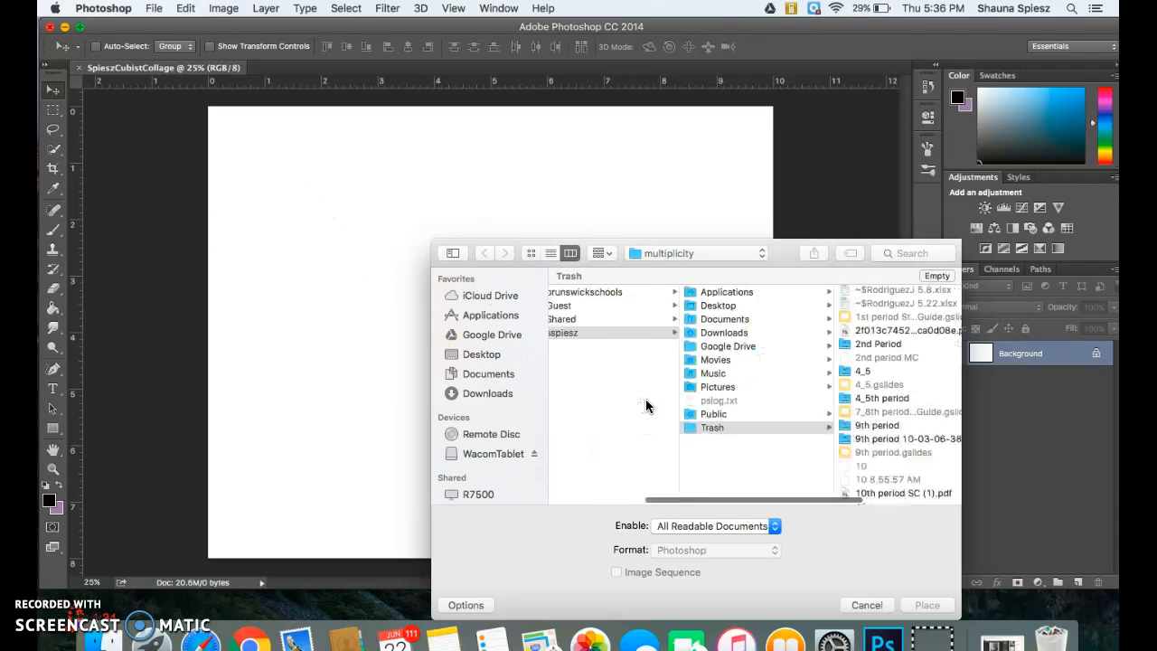
left_click(445, 355)
left_click(477, 354)
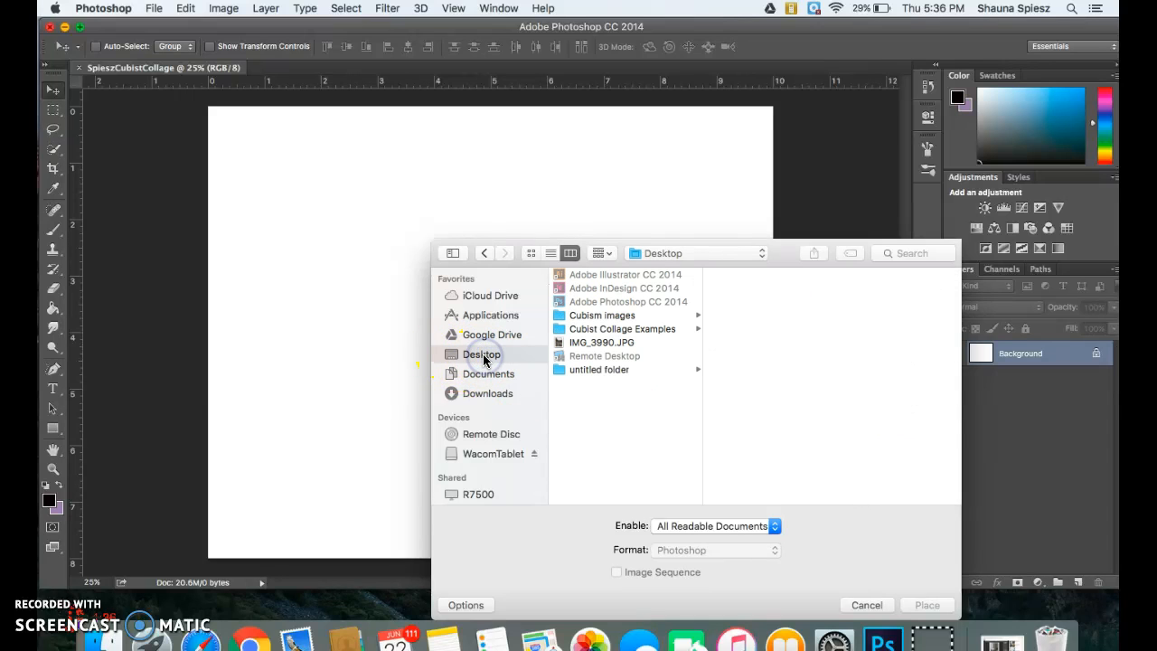
left_click(618, 317)
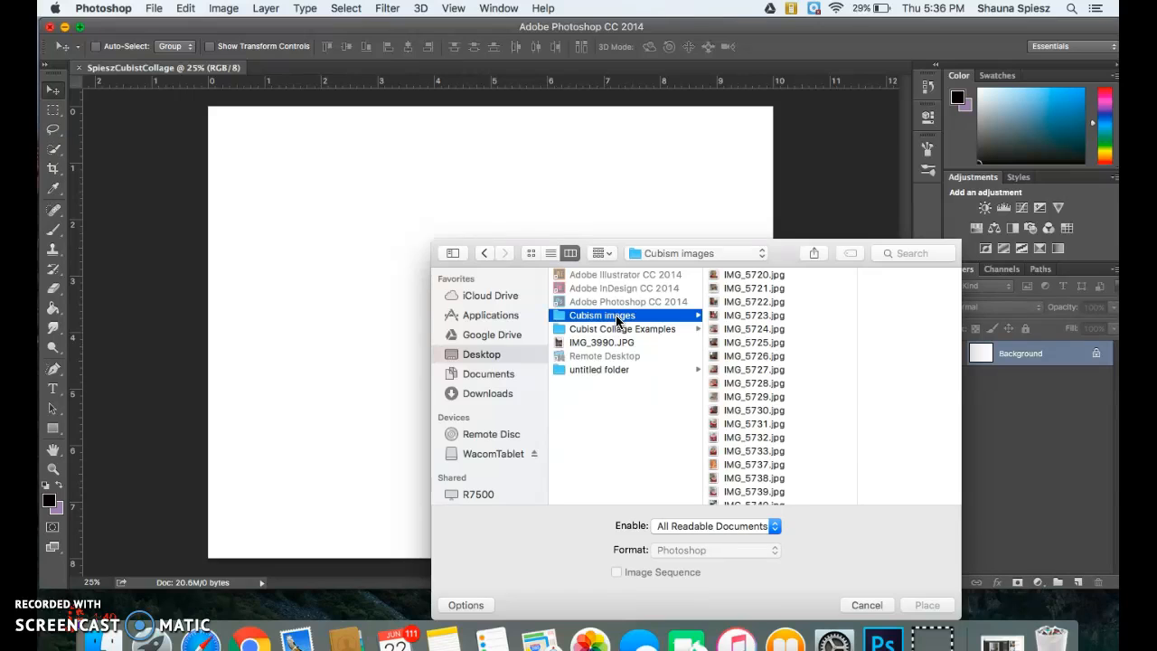
scroll(775, 378, "down", 5)
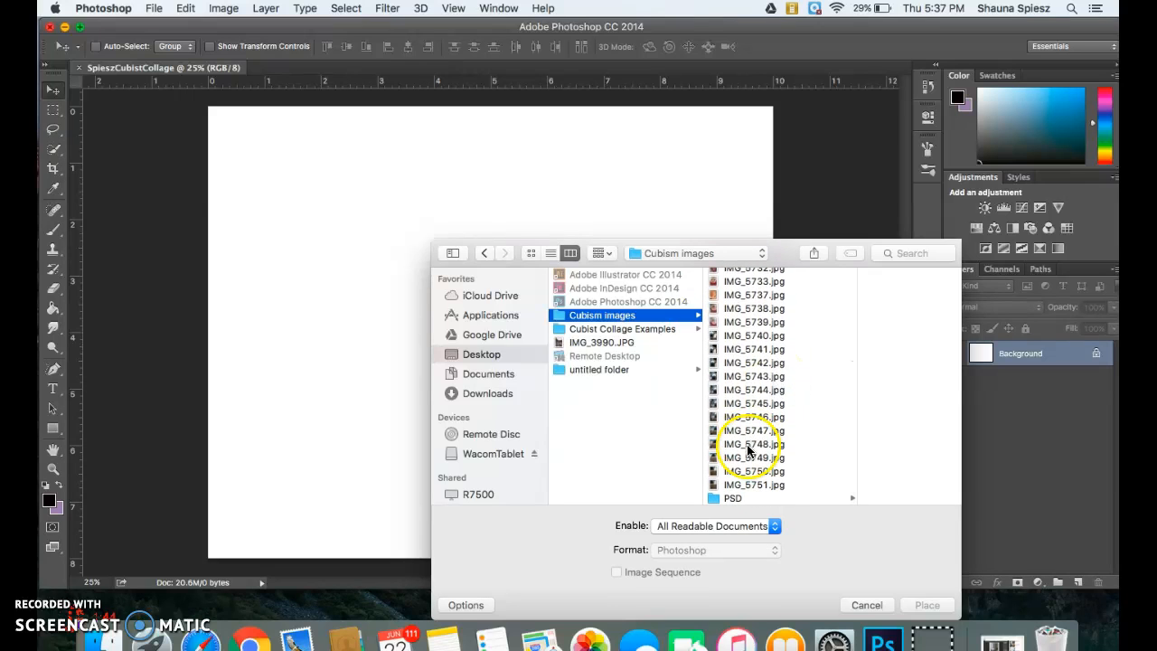
left_click(736, 499)
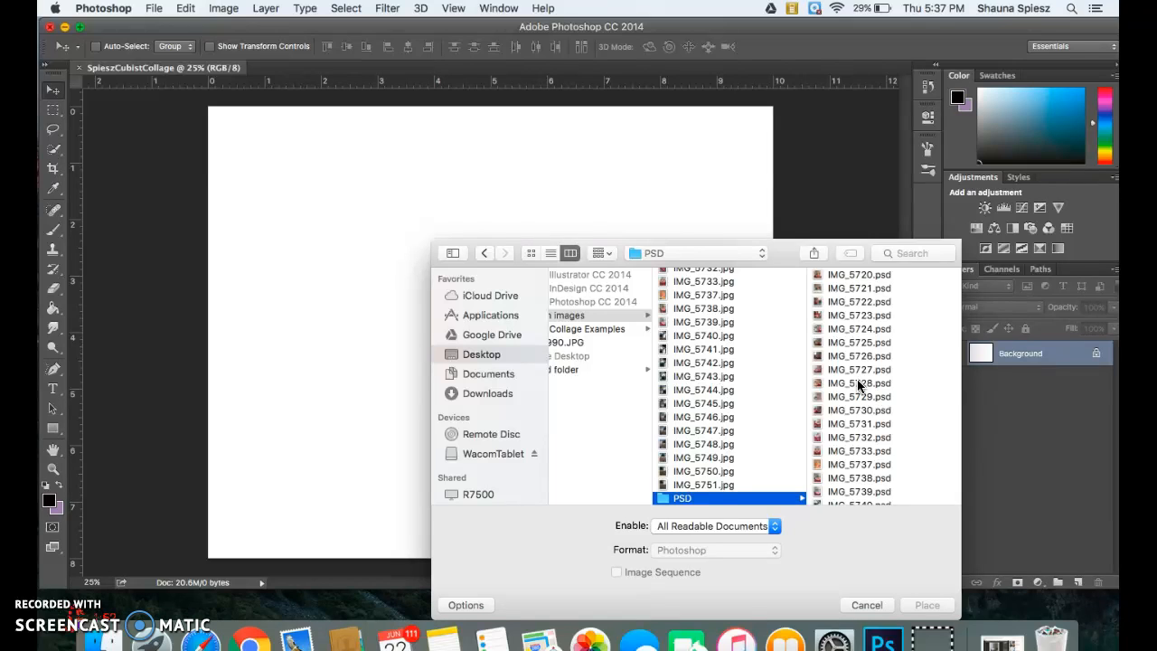
Preview the photos in the PSD folder, starting from IMG_5720.psd, and place IMG_5727.psd in the collage
left_click(870, 274)
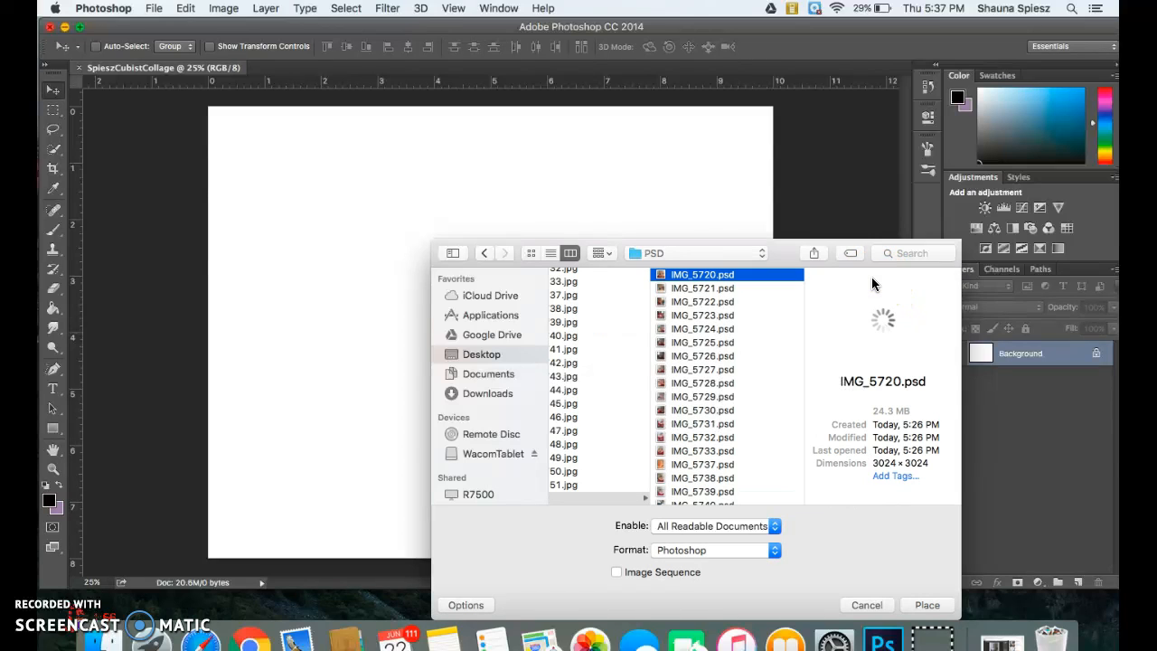
key("Down")
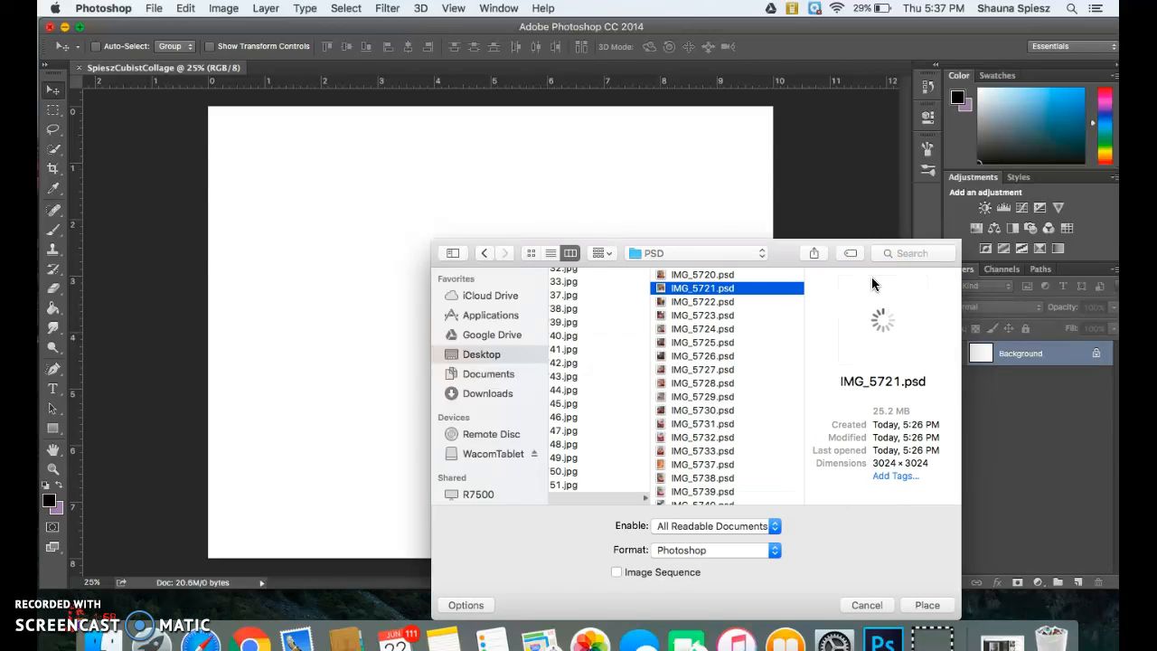
key("Down")
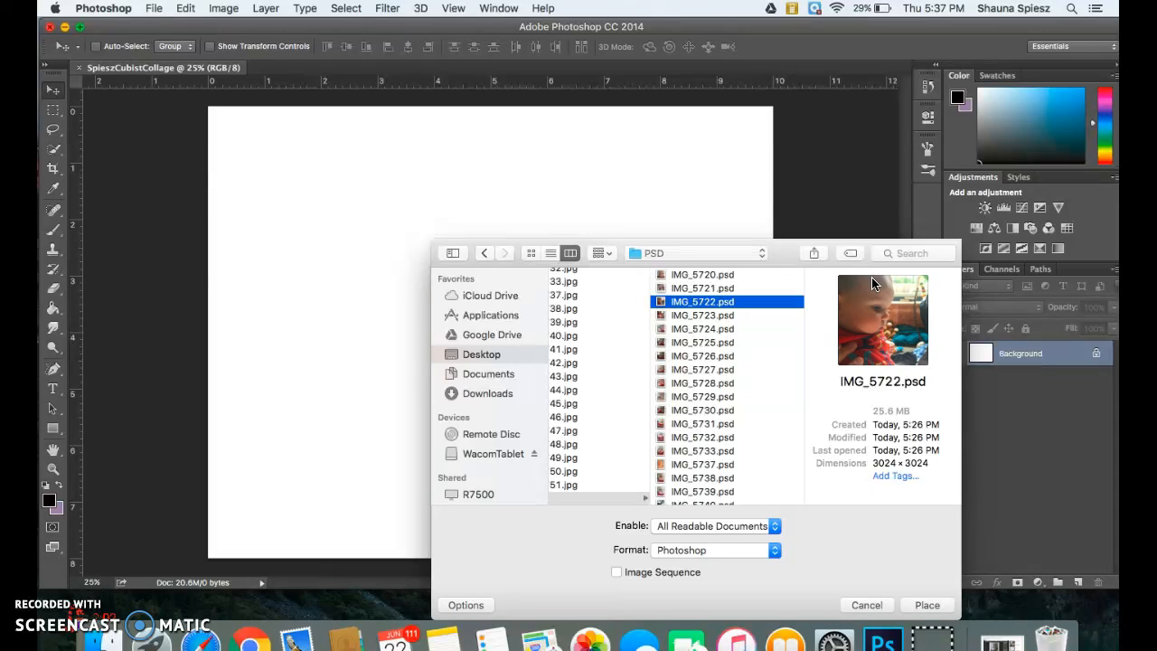
key("Down")
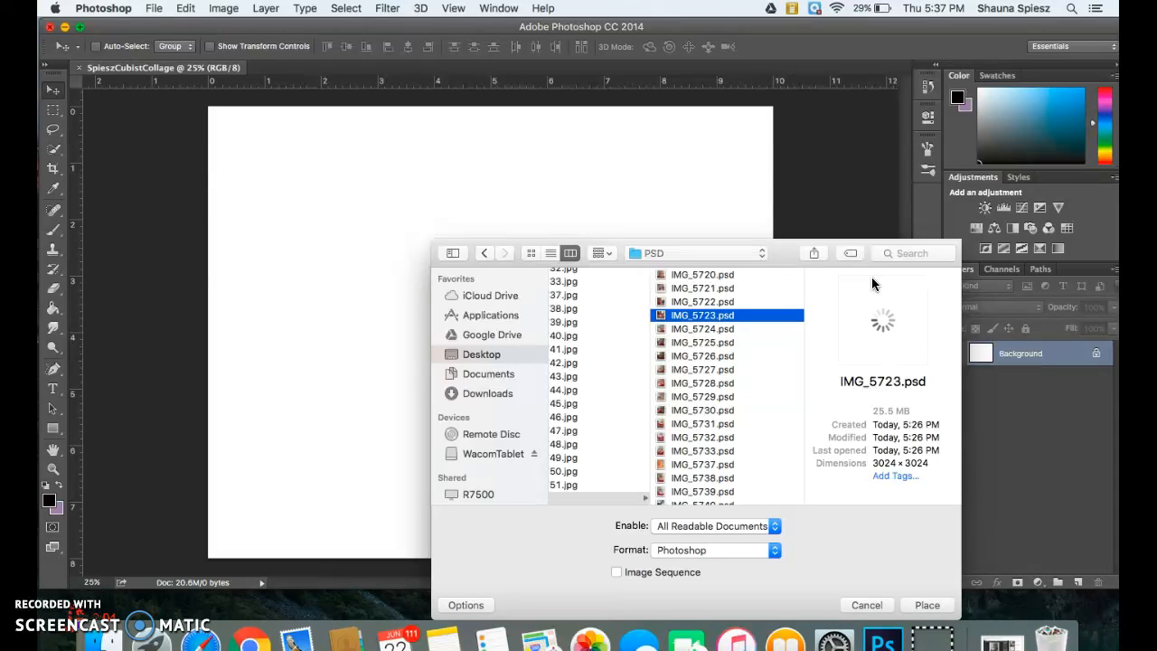
key("Down")
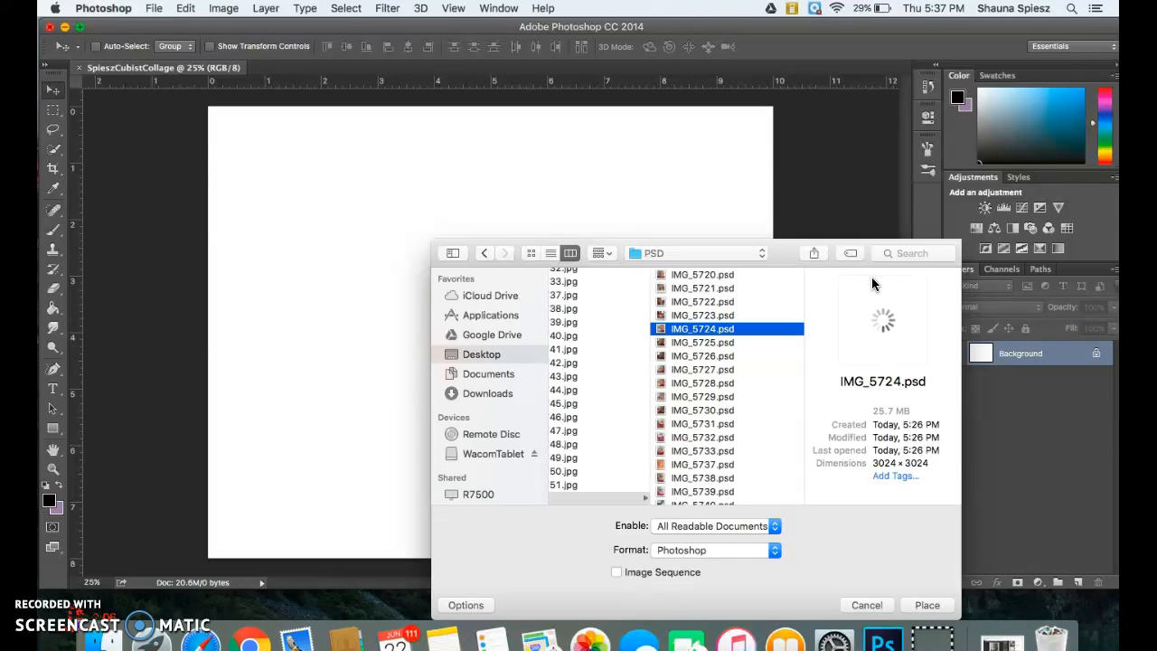
key("Down")
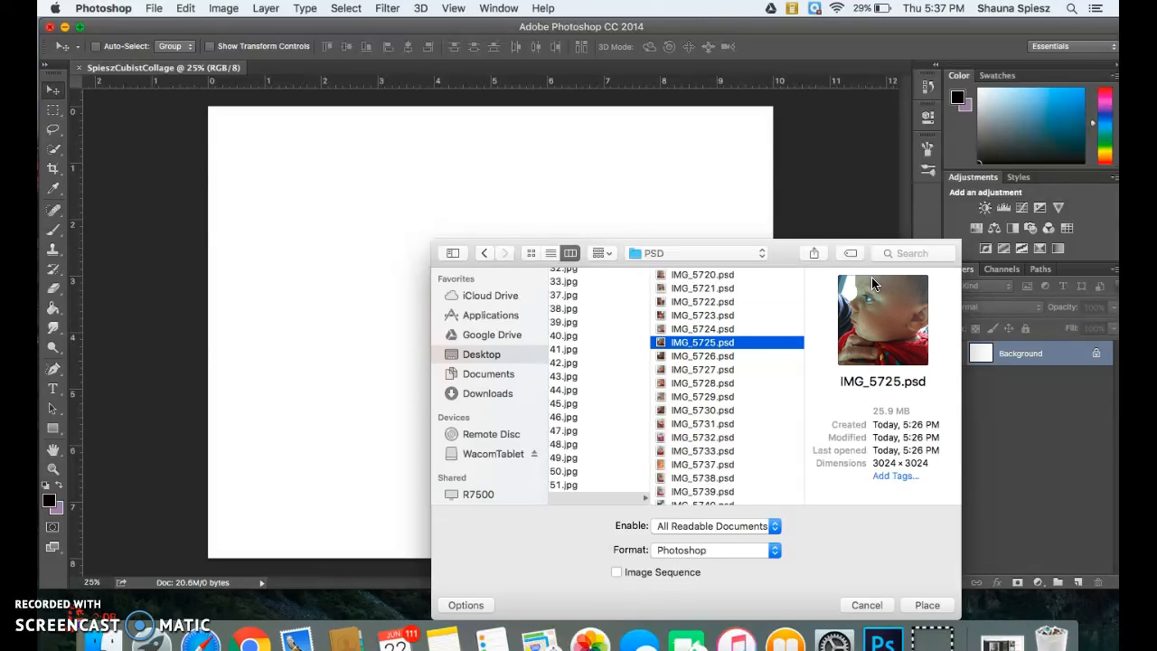
key("Down")
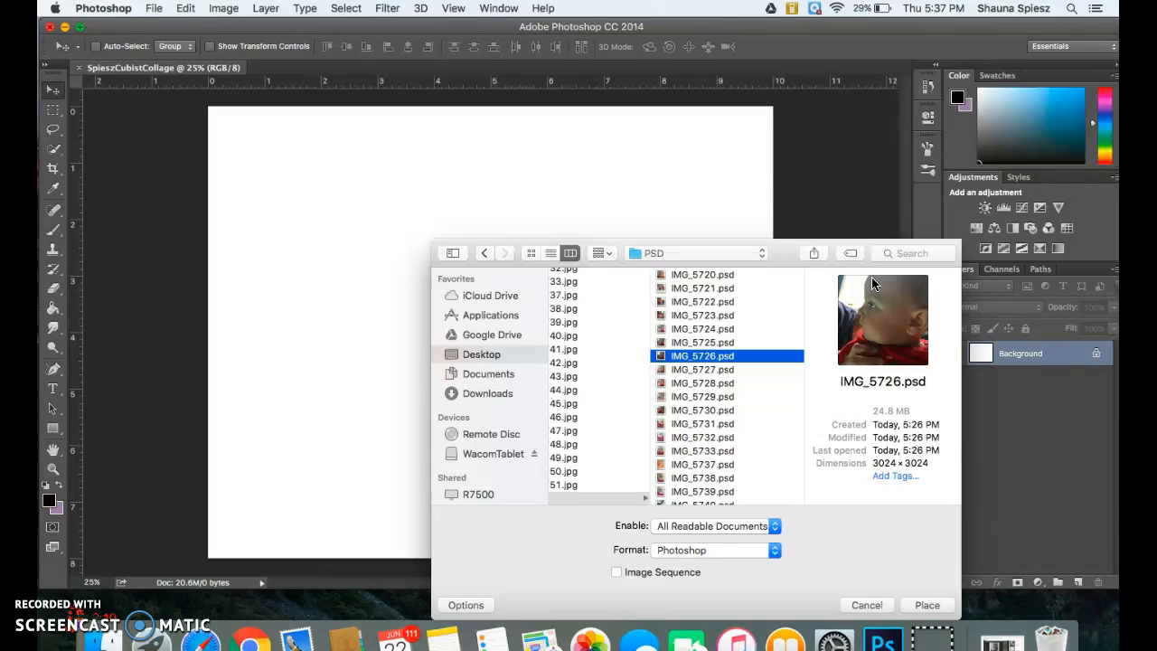
key("Down")
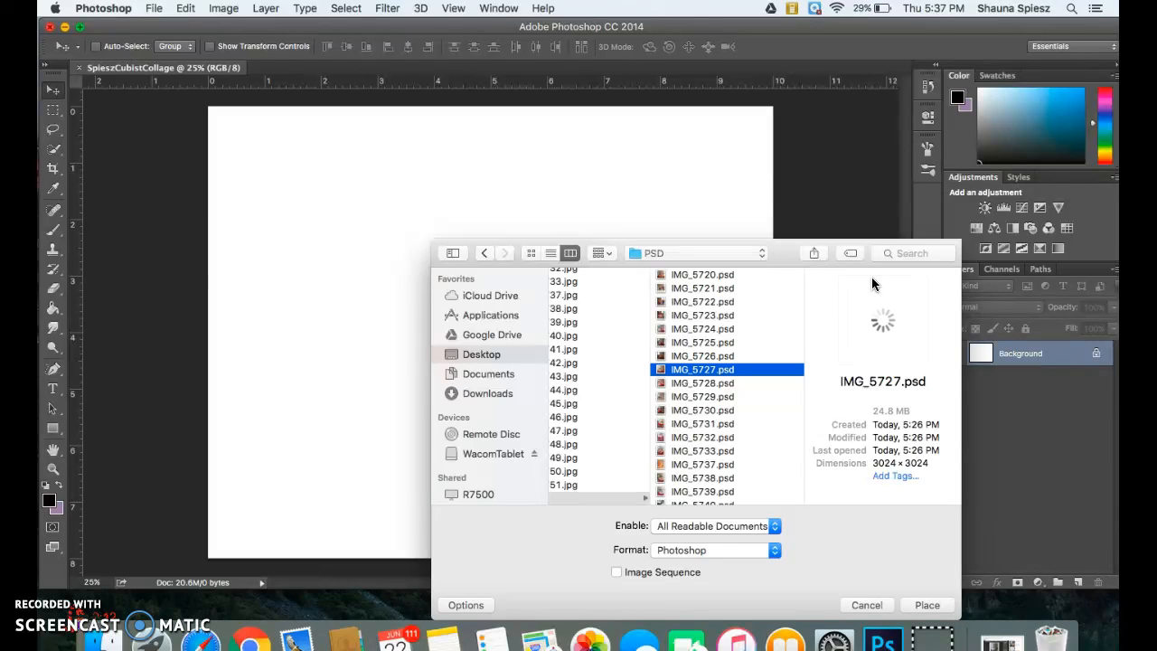
key("Down")
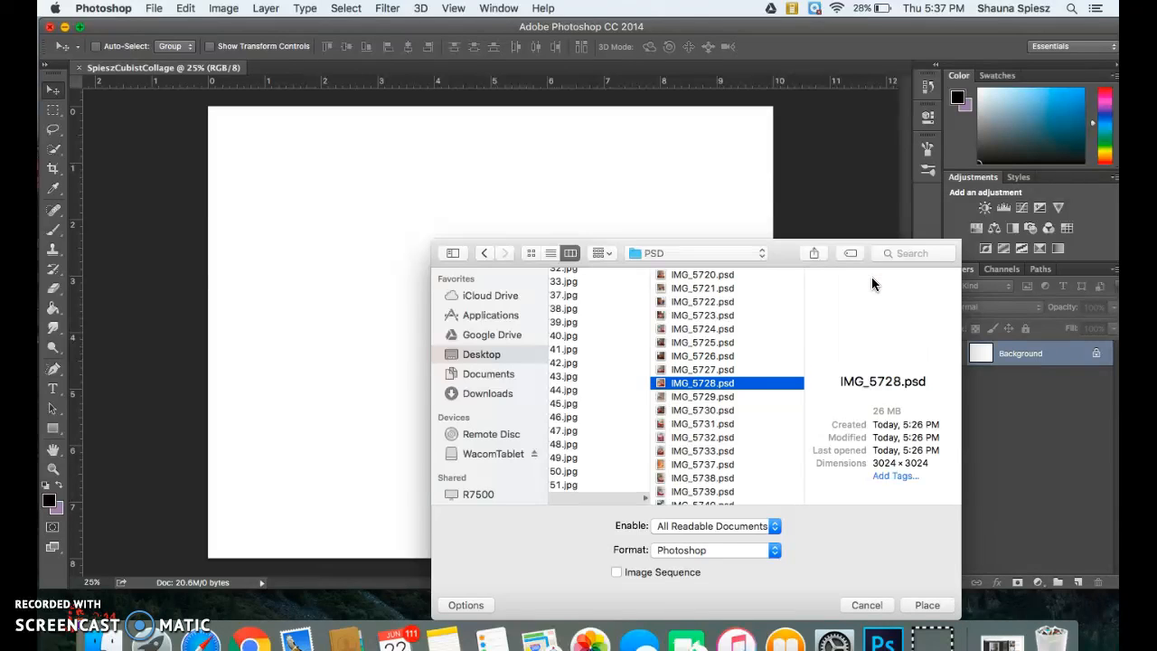
key("Up")
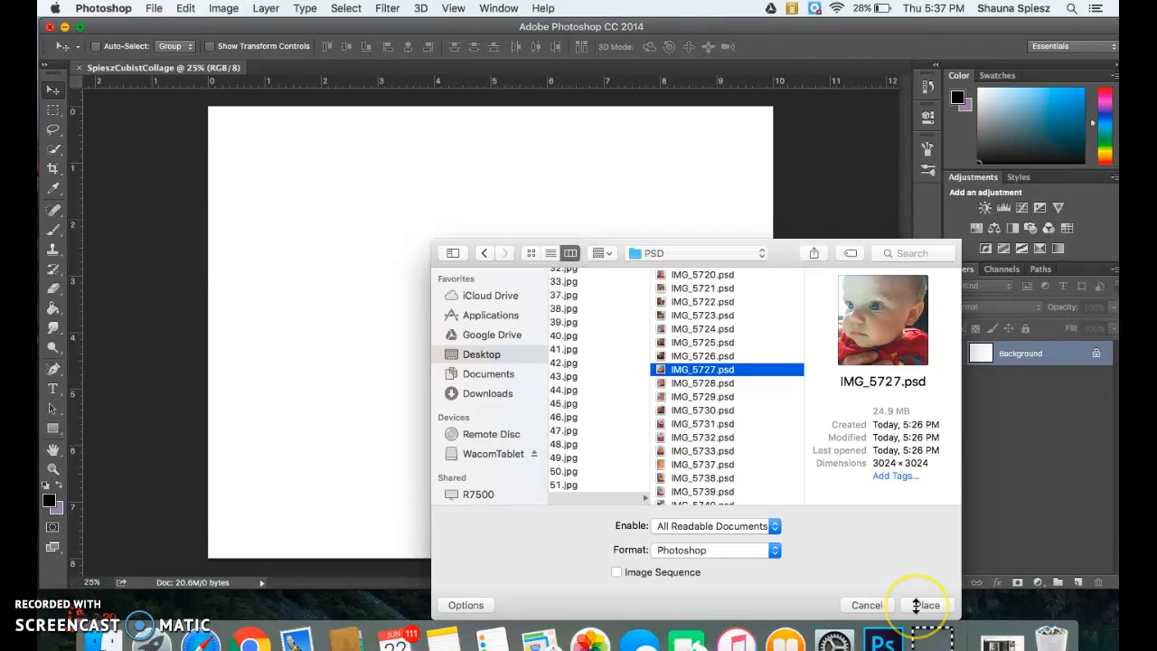
left_click(915, 605)
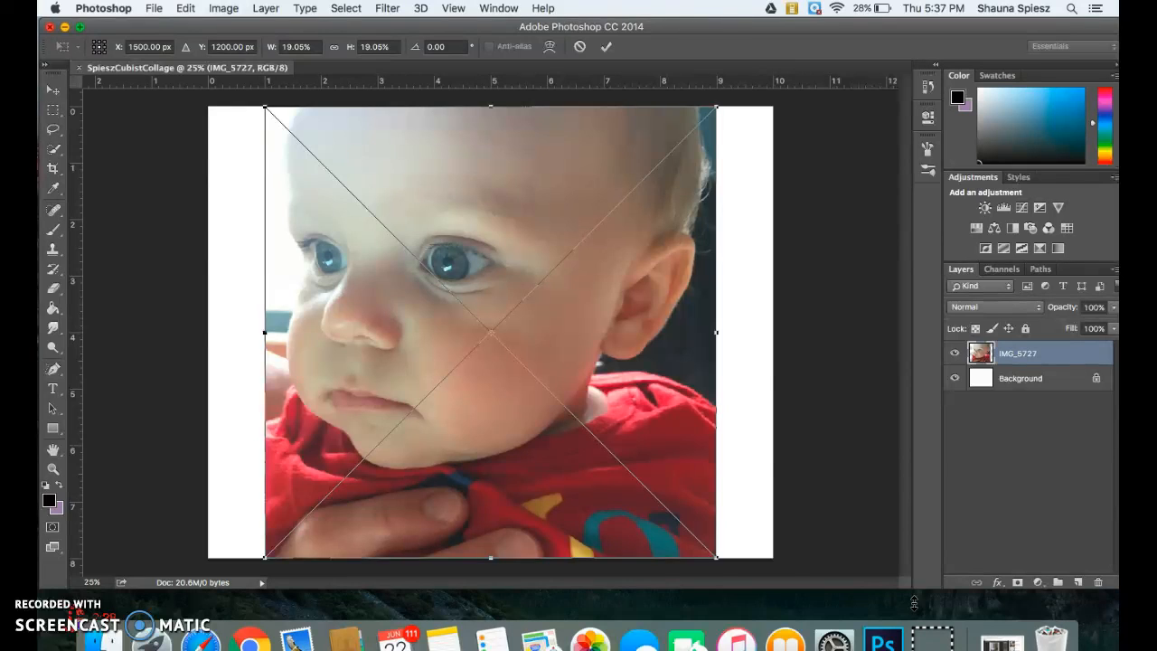
left_click(103, 633)
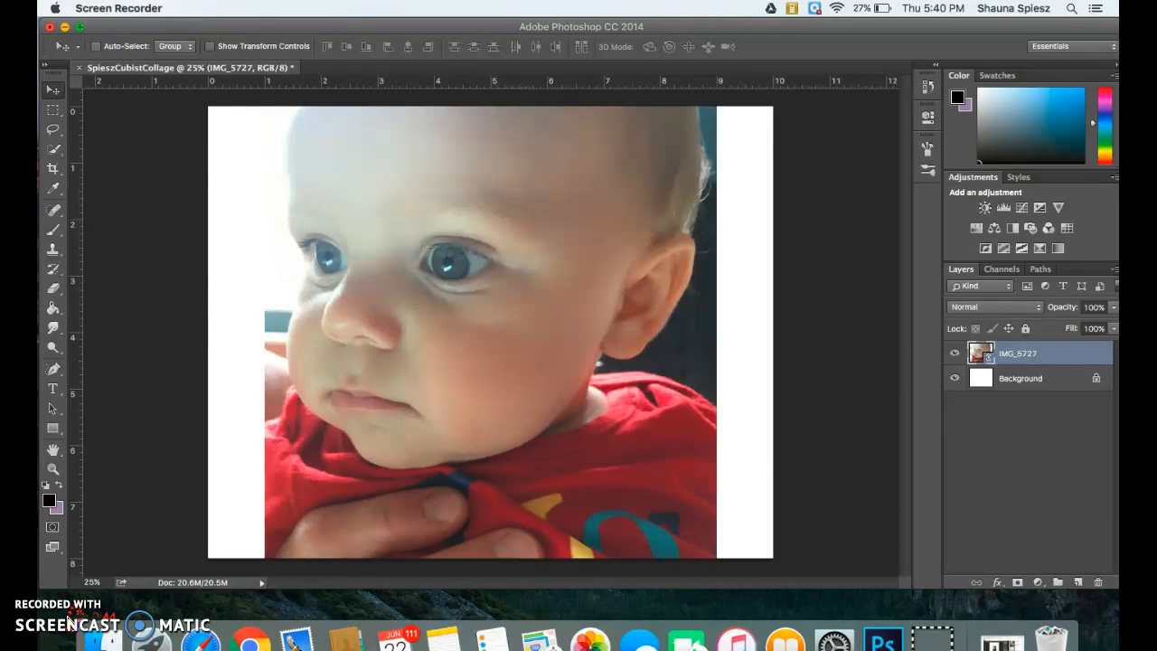
Free-transform the IMG_5727 photo, shrinking it from its lower-right corner to about 13.8% width and 14.2% height, and commit the transform
left_click(127, 440)
key("super+t")
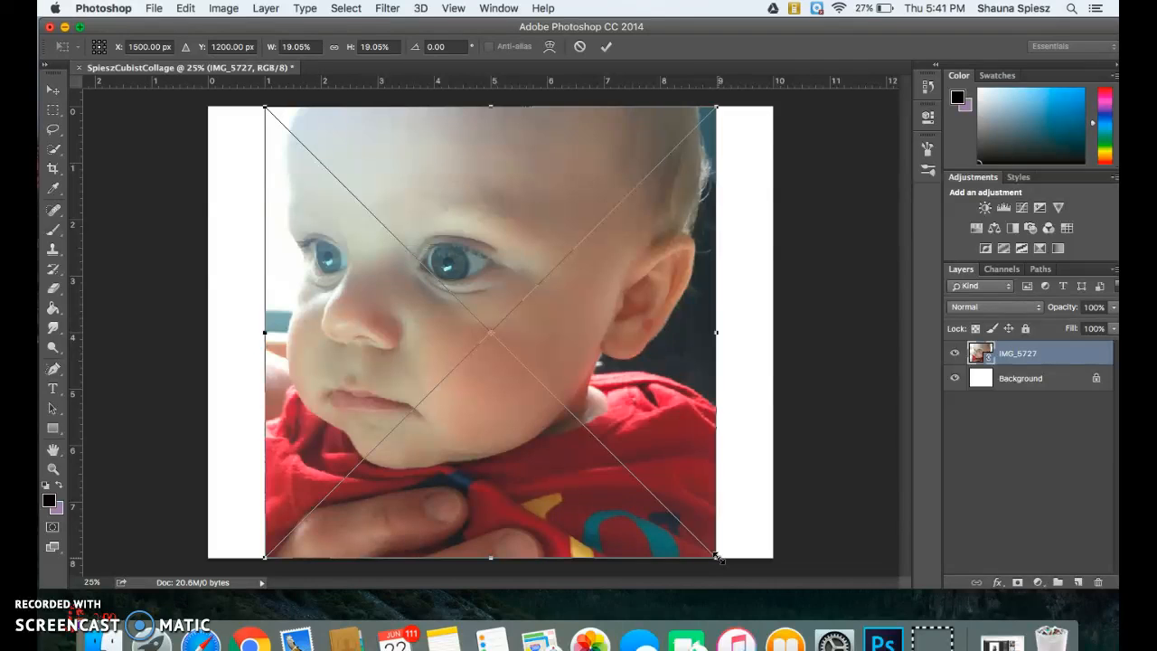
left_click_drag(716, 556, 628, 482)
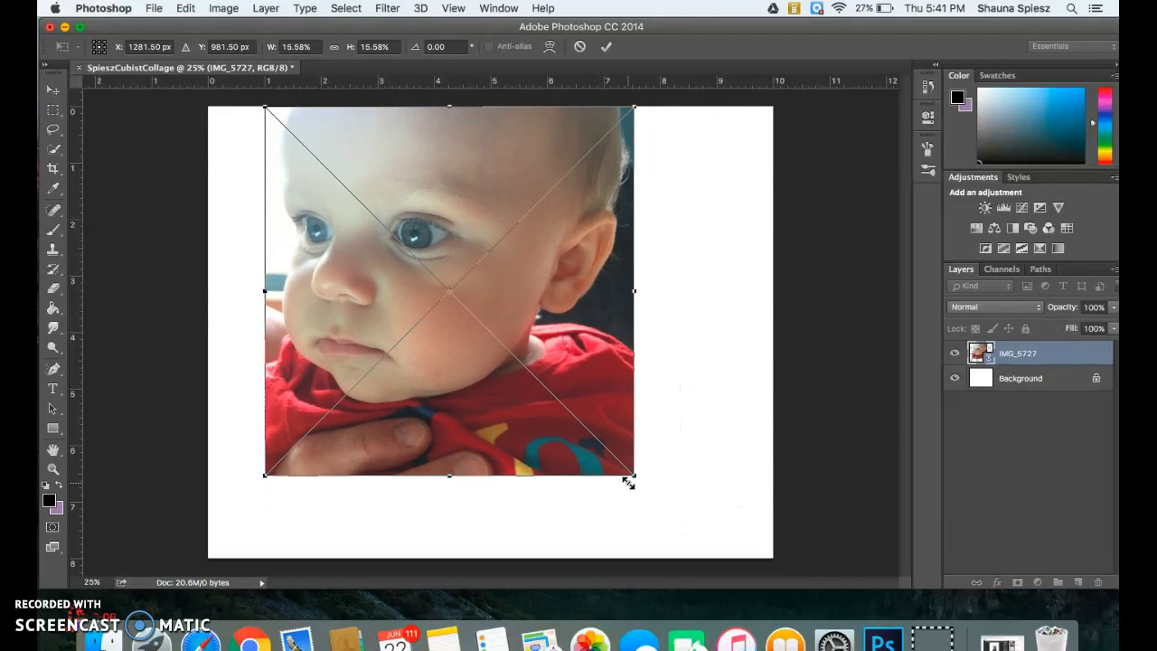
left_click_drag(634, 475, 696, 546)
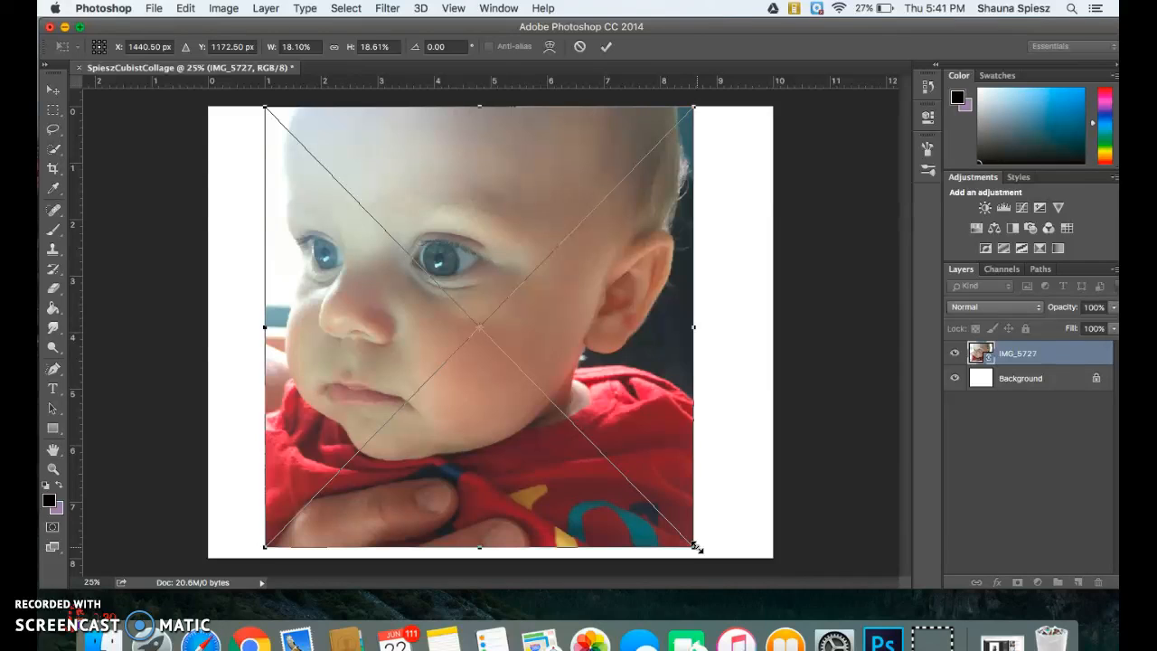
left_click_drag(695, 547, 575, 464)
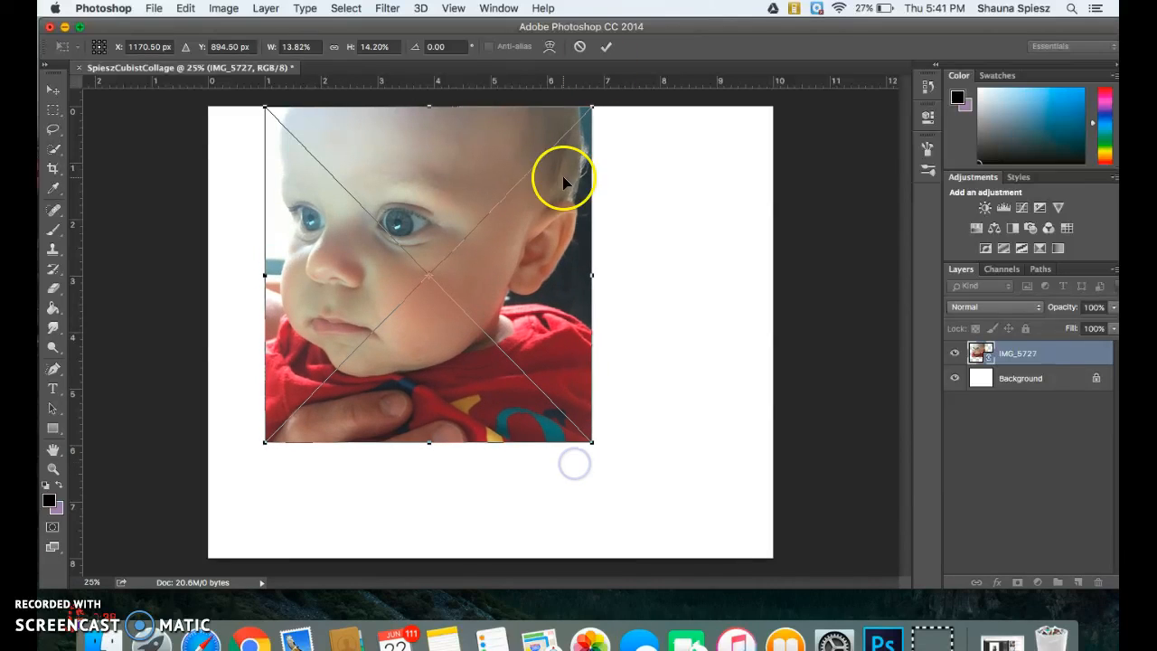
left_click(607, 48)
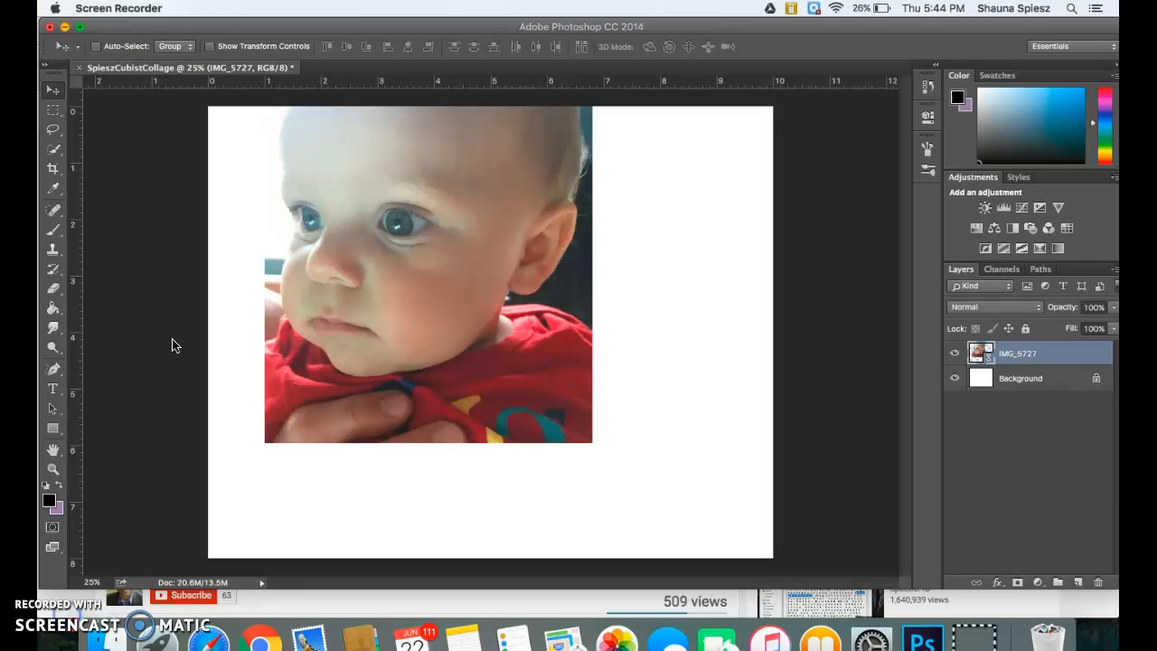
left_click(175, 343)
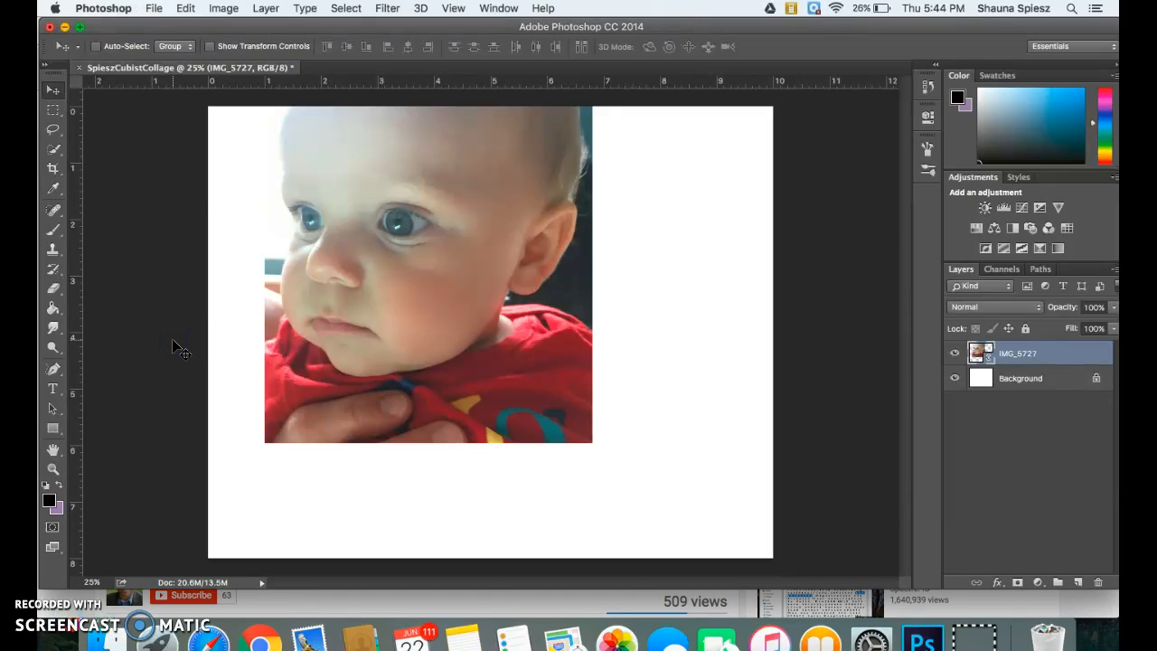
Preview the photos in the PSD folder from IMG_5721.psd onward and place IMG_5728.psd as a linked file
left_click(155, 8)
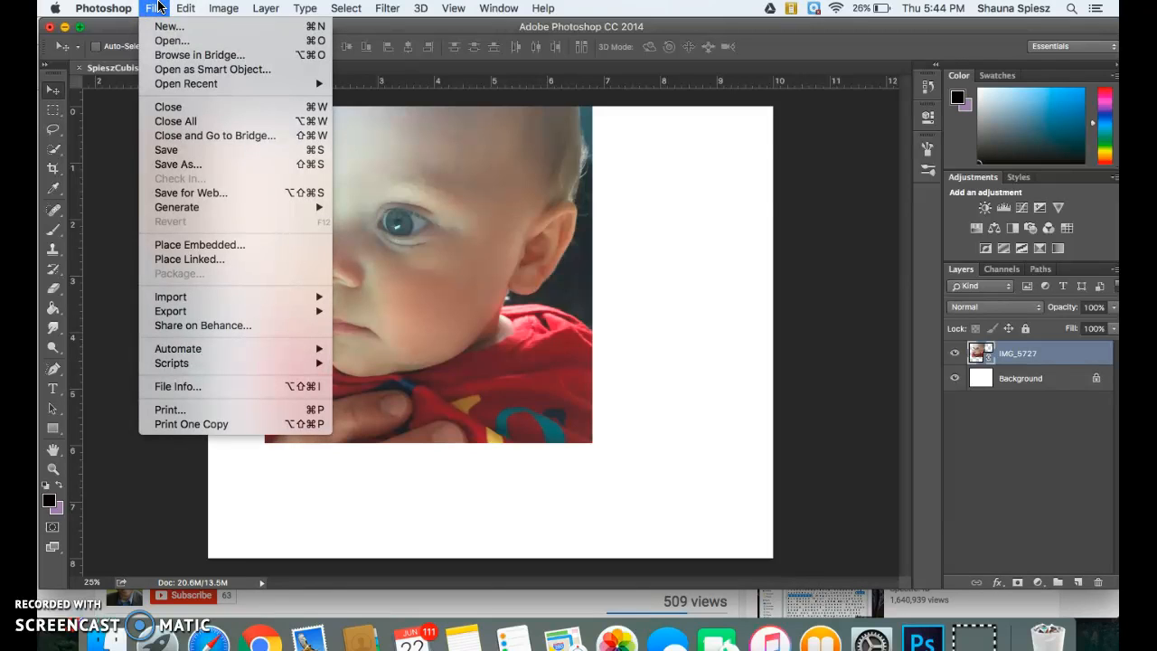
left_click(180, 260)
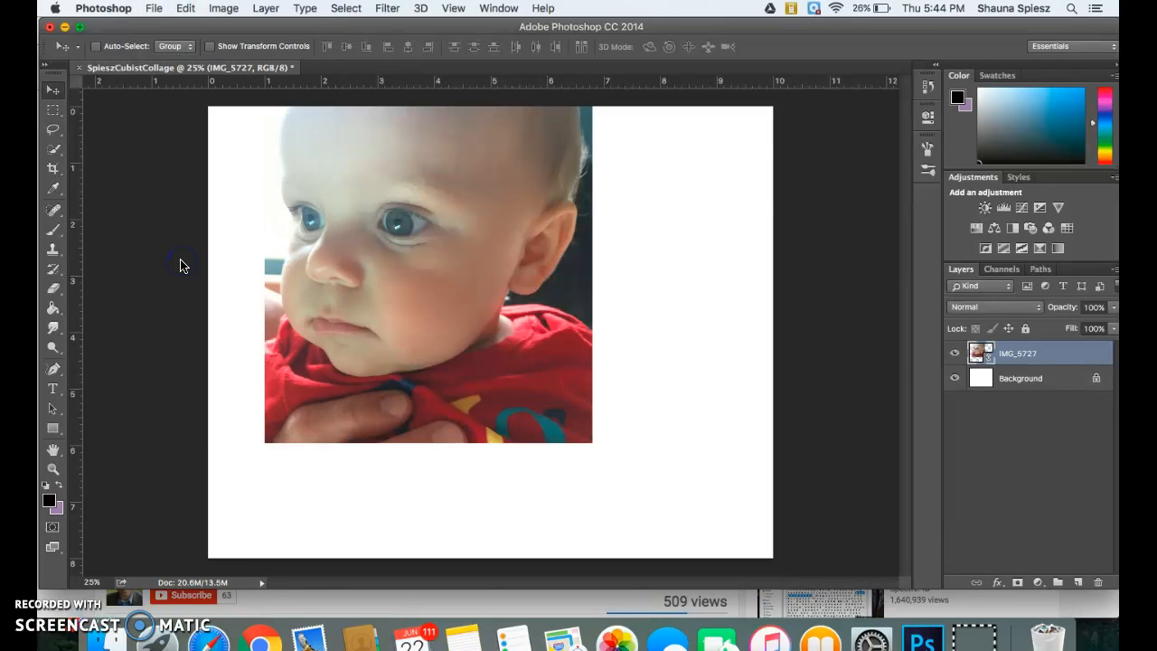
left_click(609, 275)
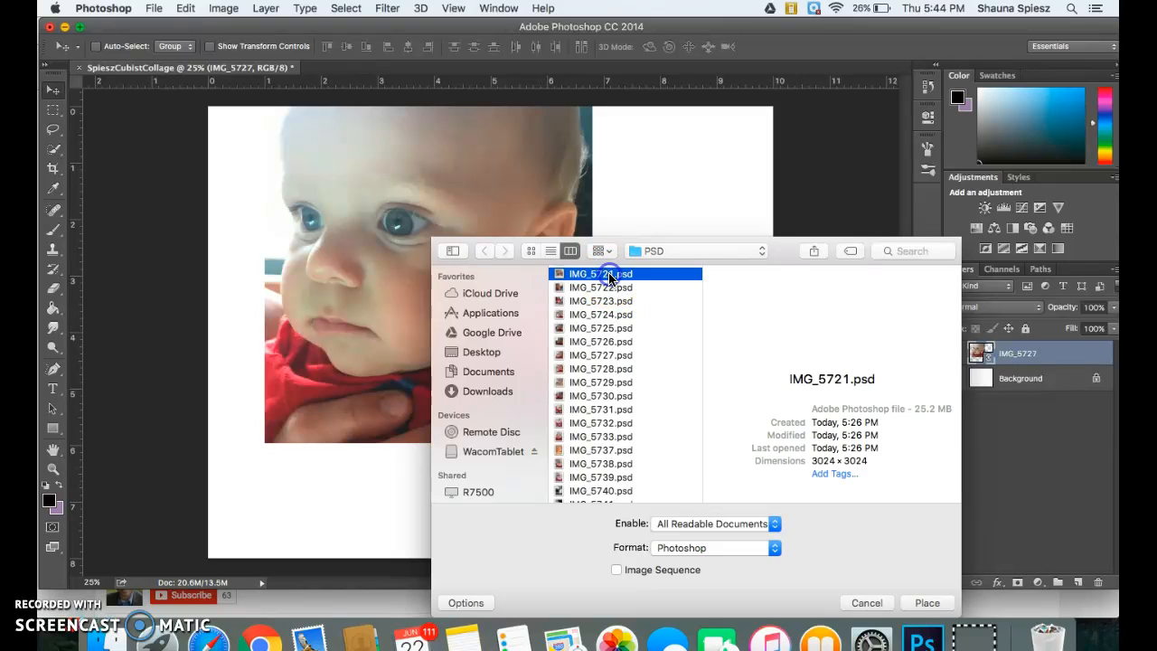
key("Down")
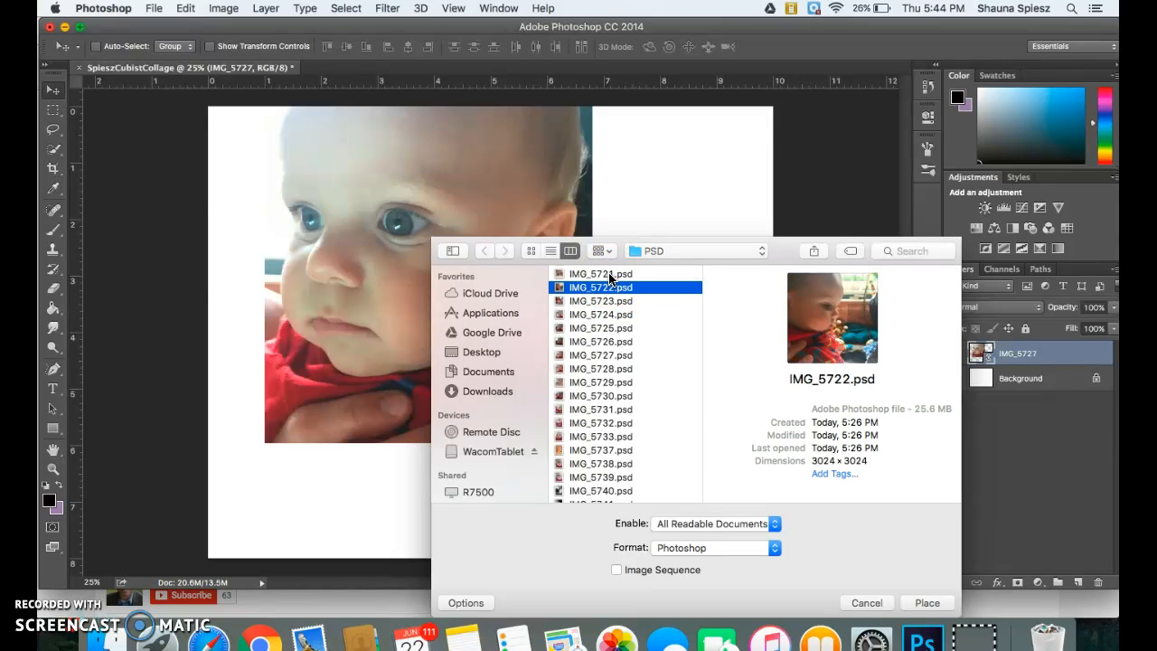
key("Down")
key("Down")
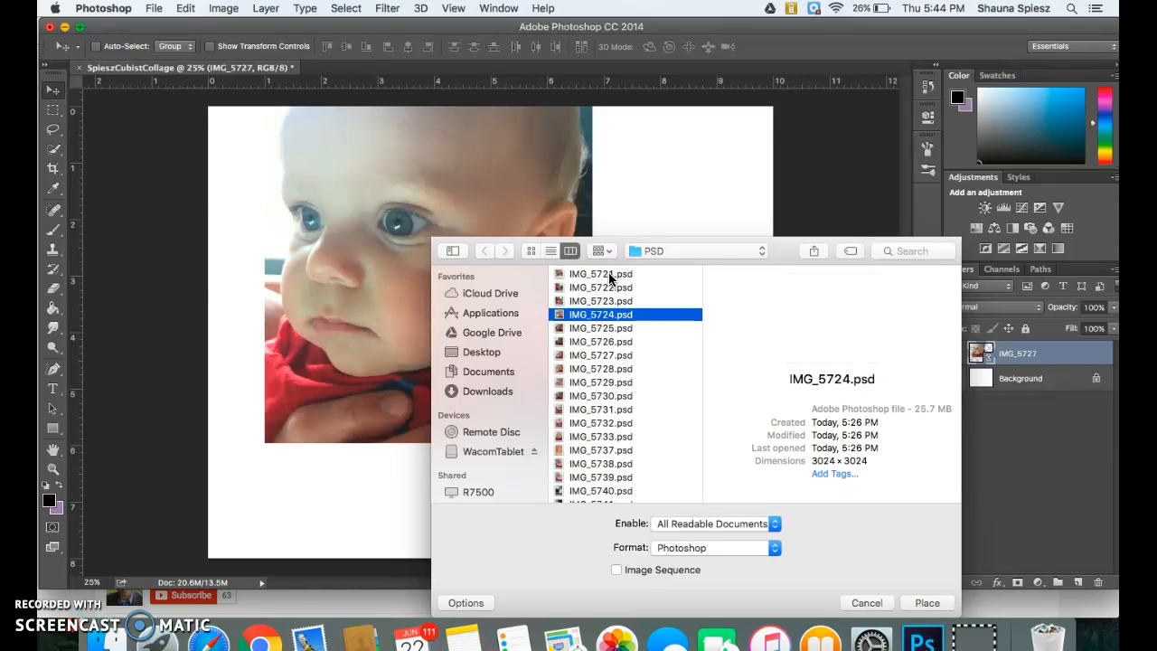
key("Down")
key("Down")
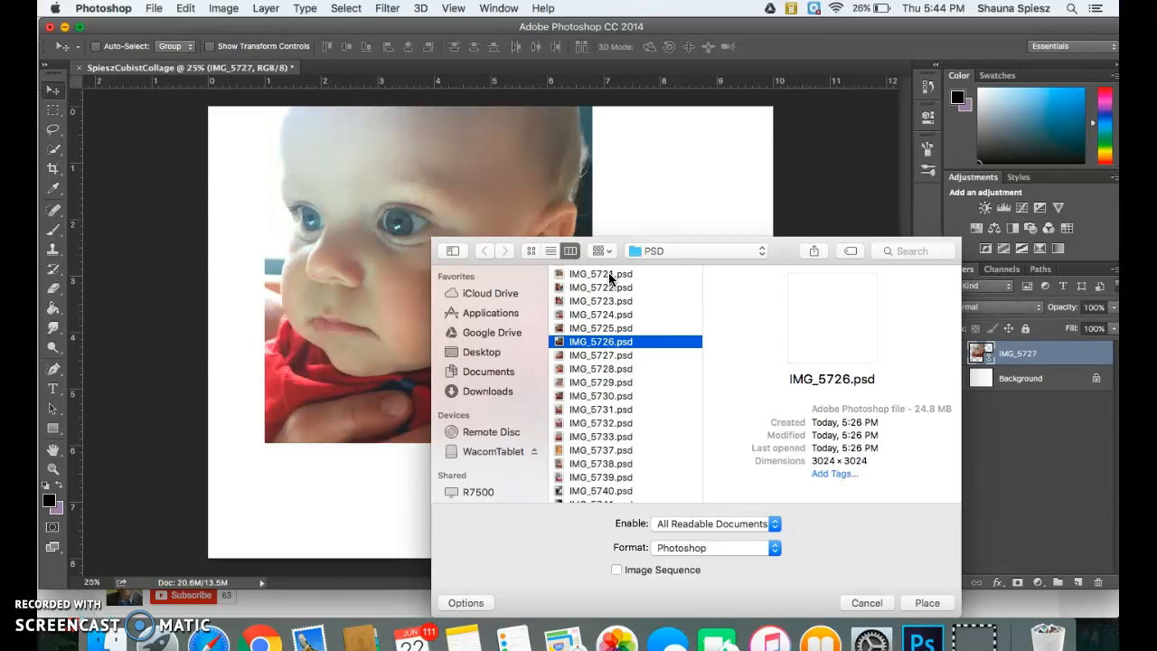
key("Down")
key("Down")
key("Down")
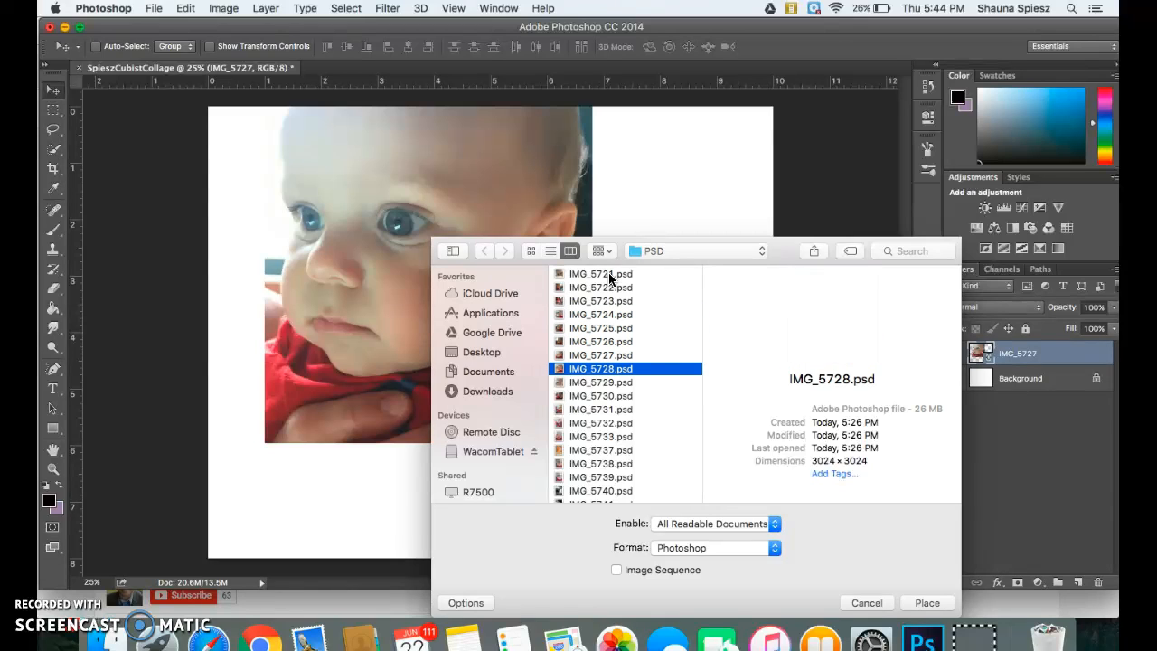
key("Up")
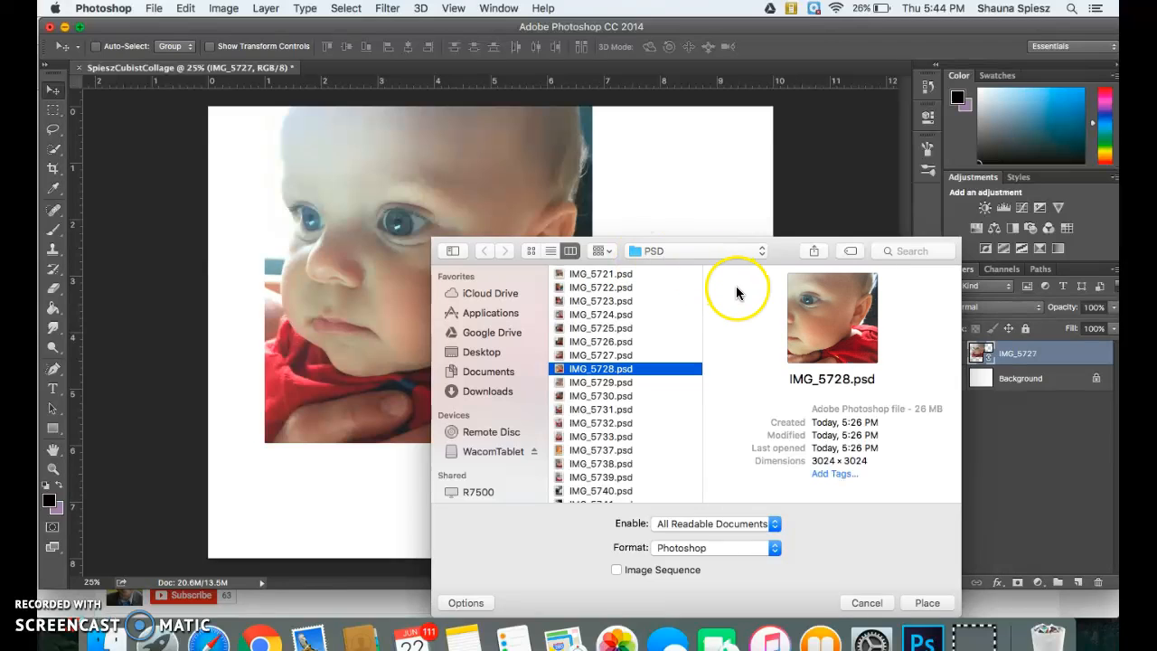
left_click(920, 603)
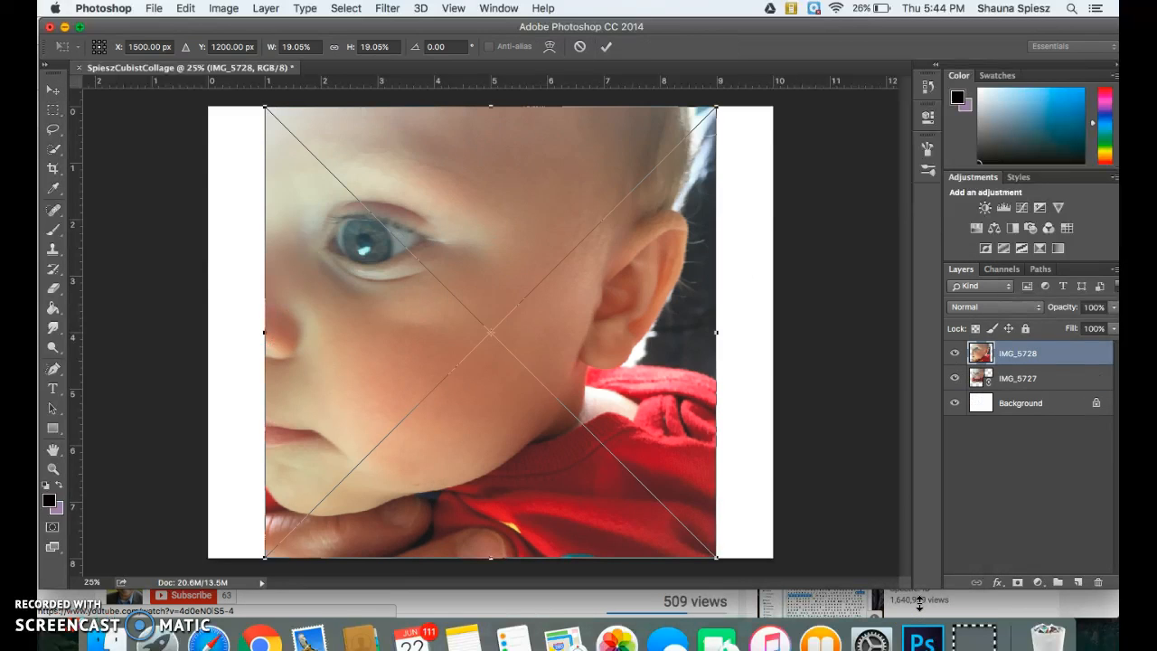
Scale the IMG_5728 photo to about 11.2%, position it overlapping the lower-right part of the IMG_5727 photo, and commit the transform
left_click_drag(712, 560, 455, 344)
left_click_drag(365, 186, 656, 249)
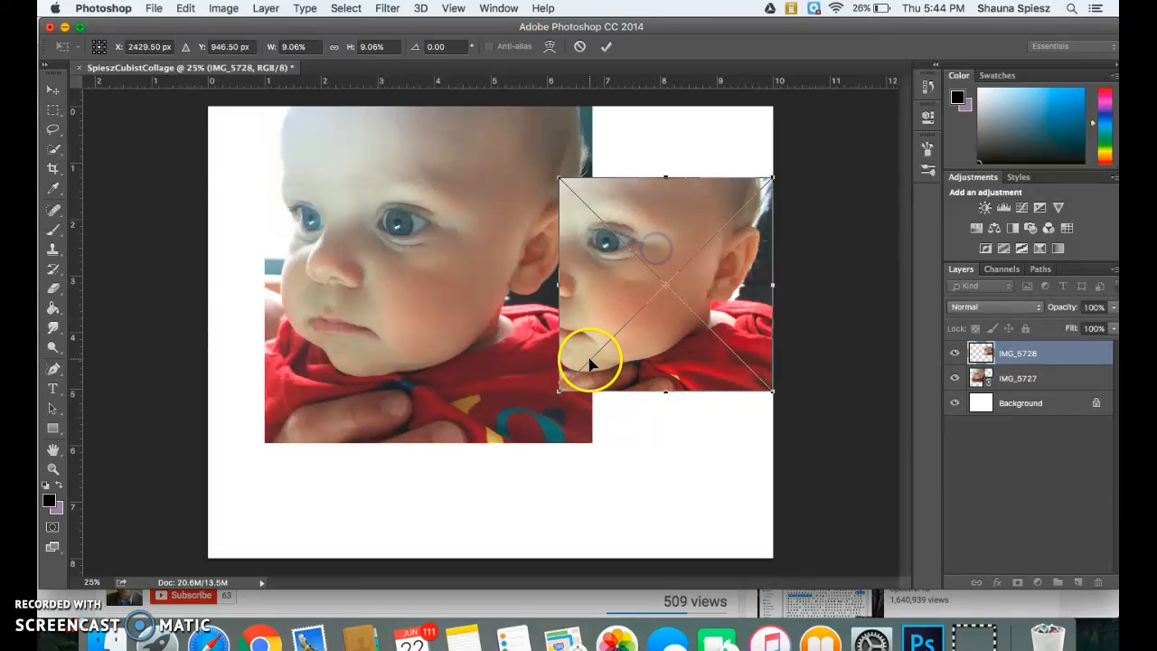
left_click_drag(558, 392, 509, 440)
left_click_drag(537, 331, 445, 408)
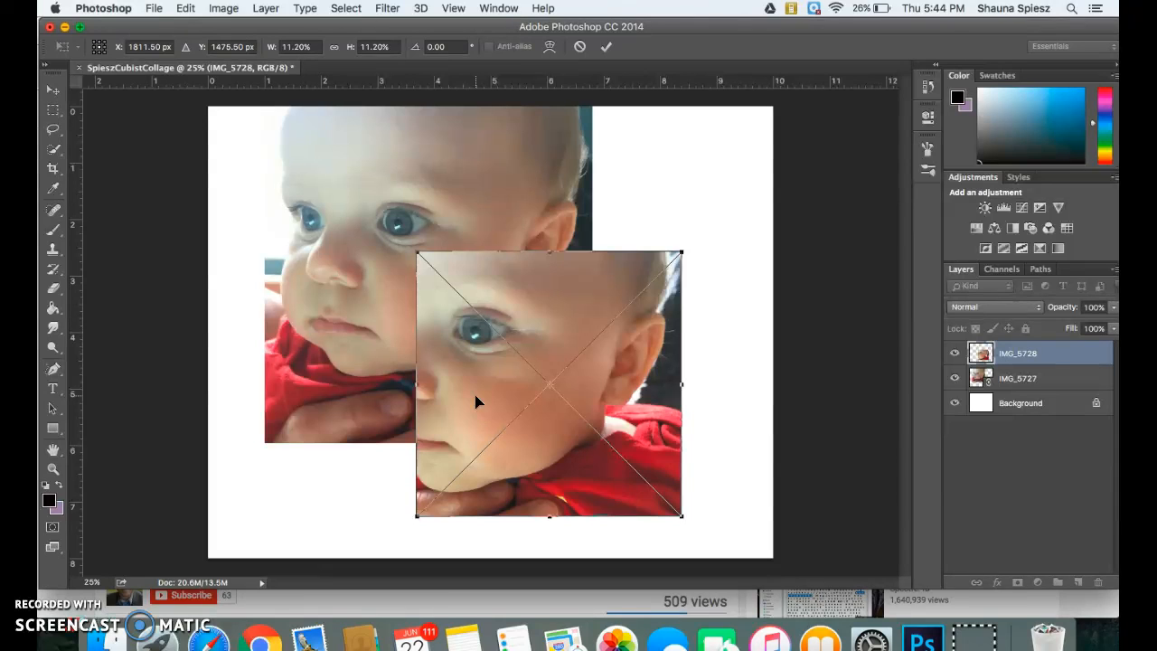
left_click(480, 358)
left_click_drag(480, 358, 416, 246)
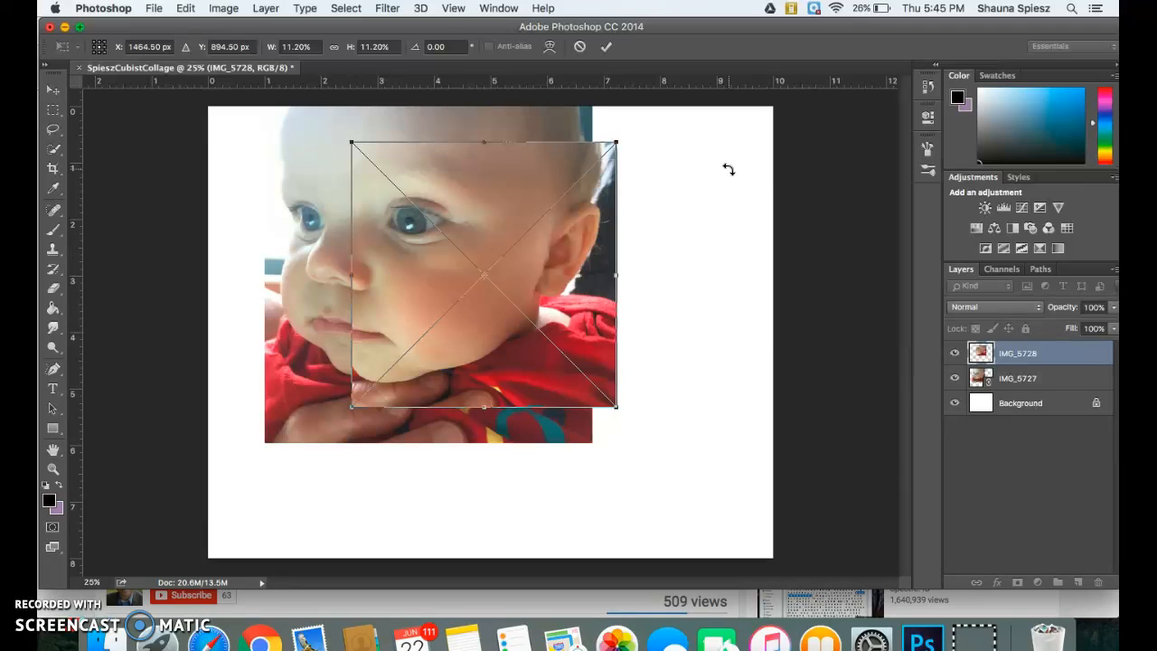
left_click(506, 148)
left_click_drag(498, 197, 552, 248)
left_click(605, 47)
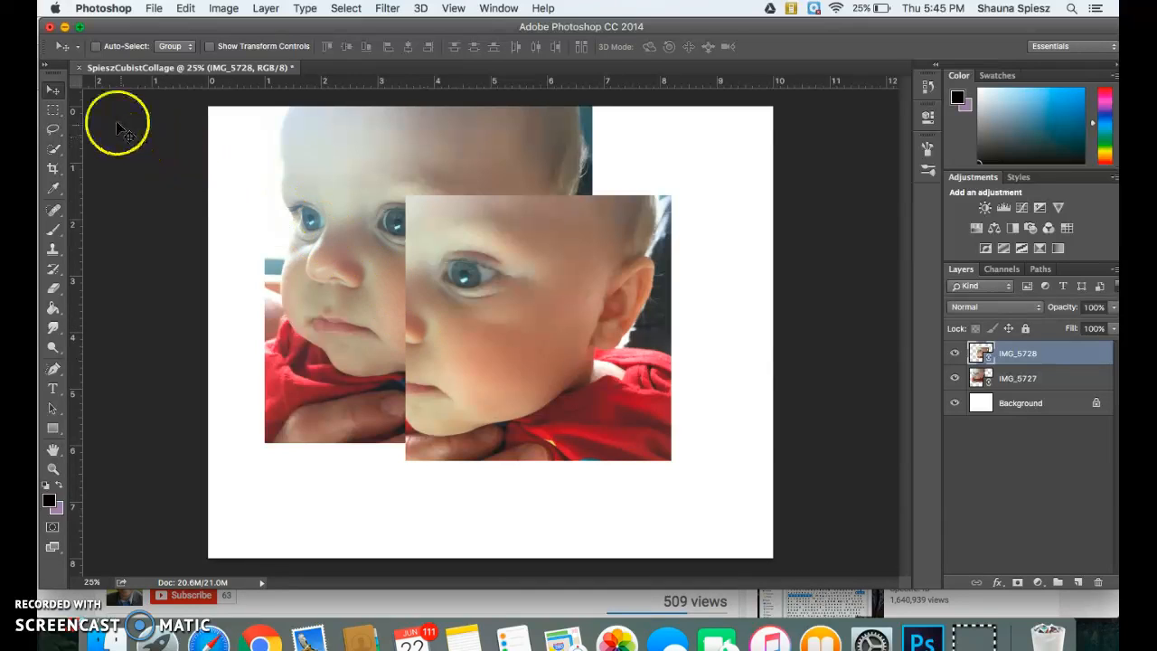
Select about 4.2 x 4 in of IMG_5728 from its upper-right corner with the Rectangular Marquee and mask the layer to that selection
left_click(54, 111)
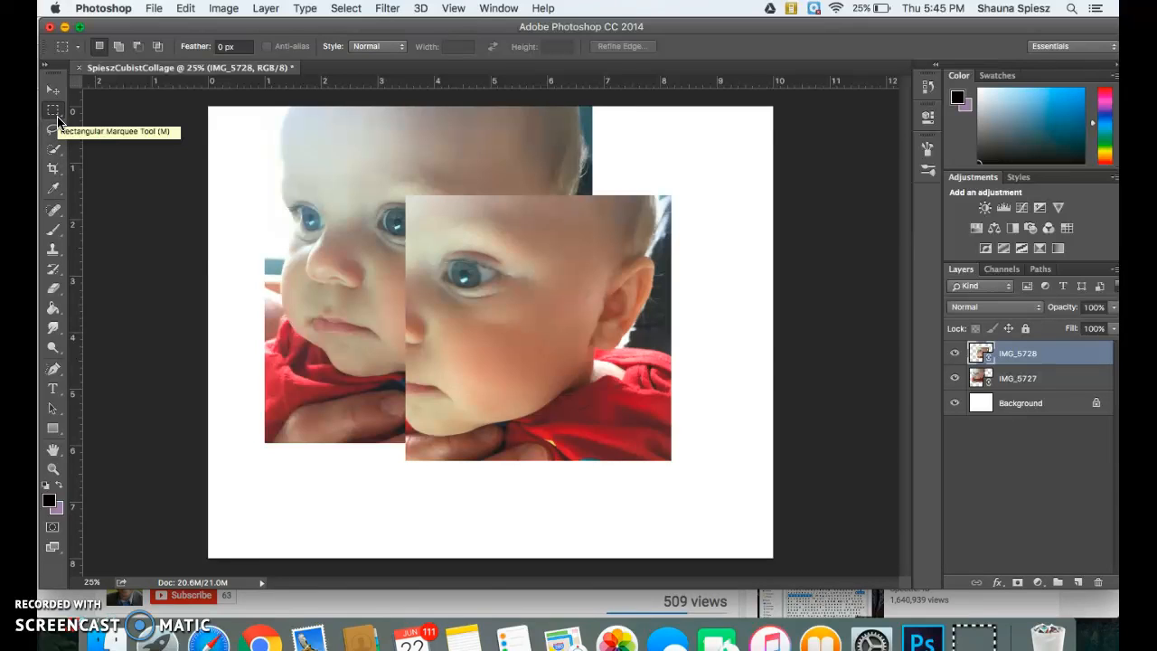
left_click_drag(669, 193, 432, 419)
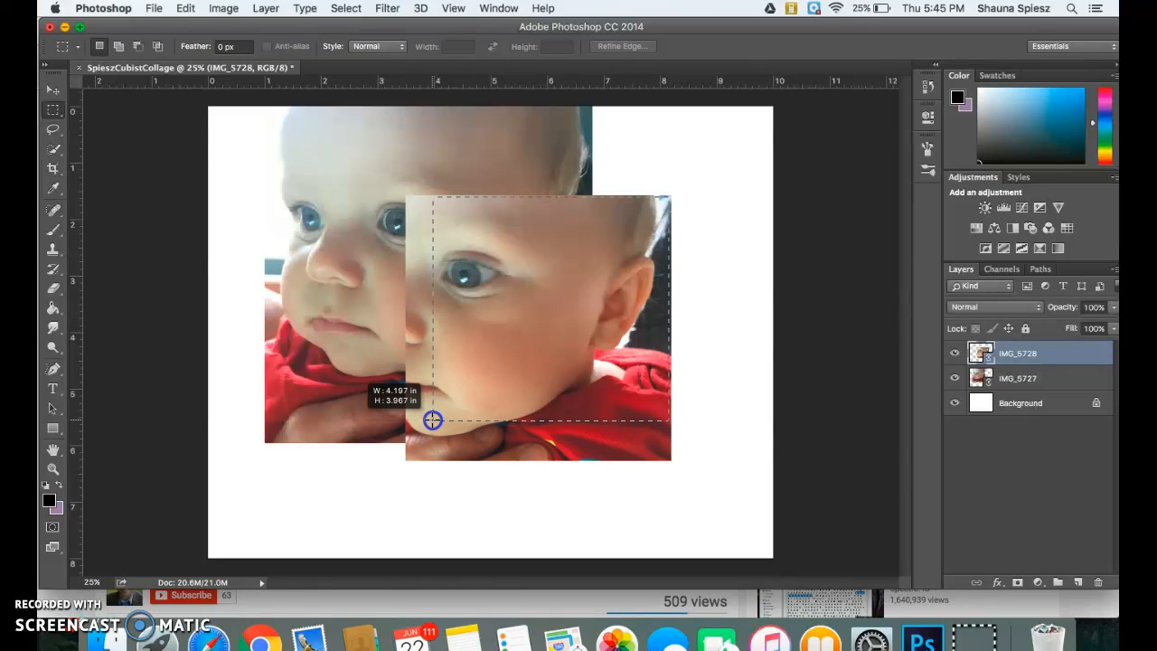
left_click_drag(432, 419, 432, 419)
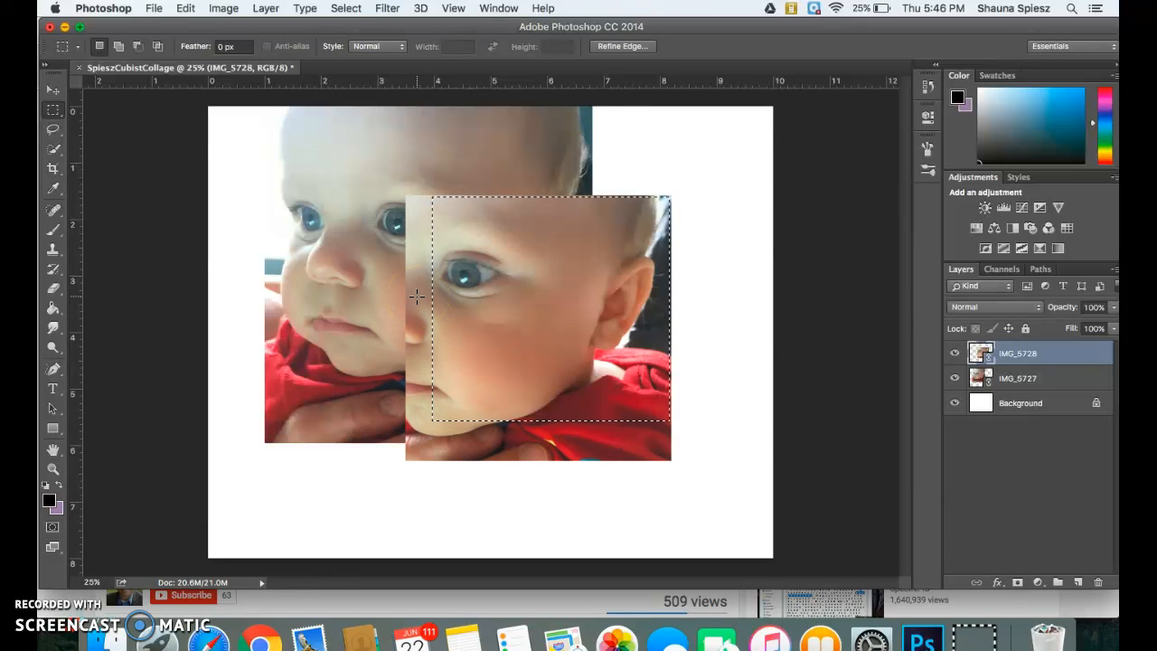
left_click(796, 413)
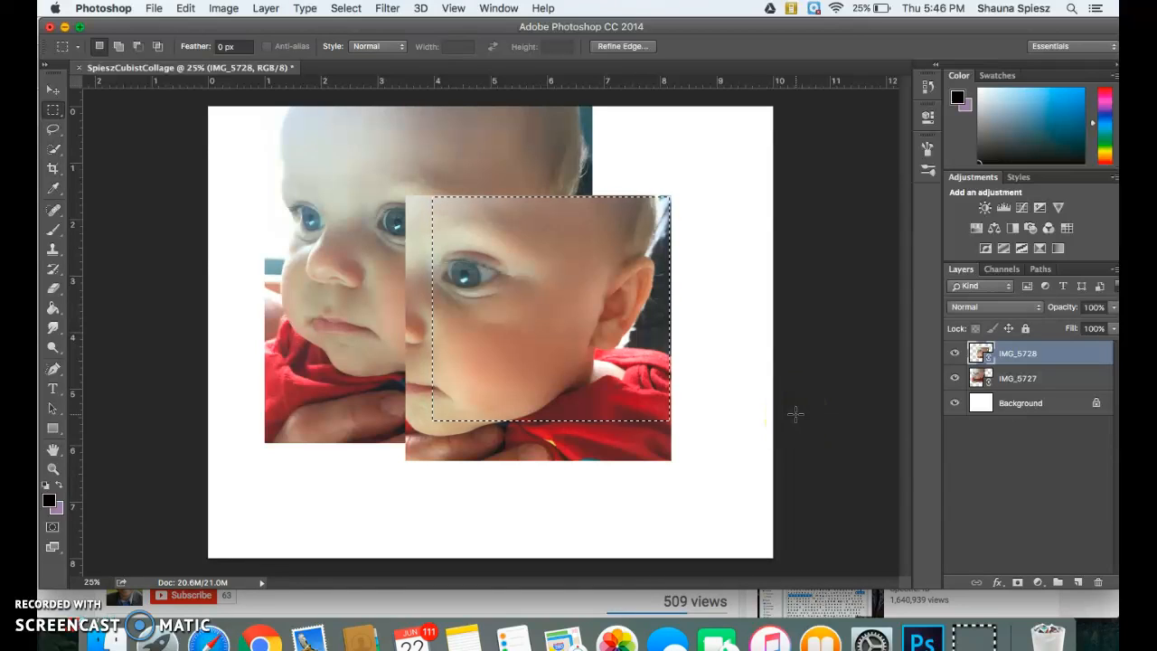
left_click(1017, 584)
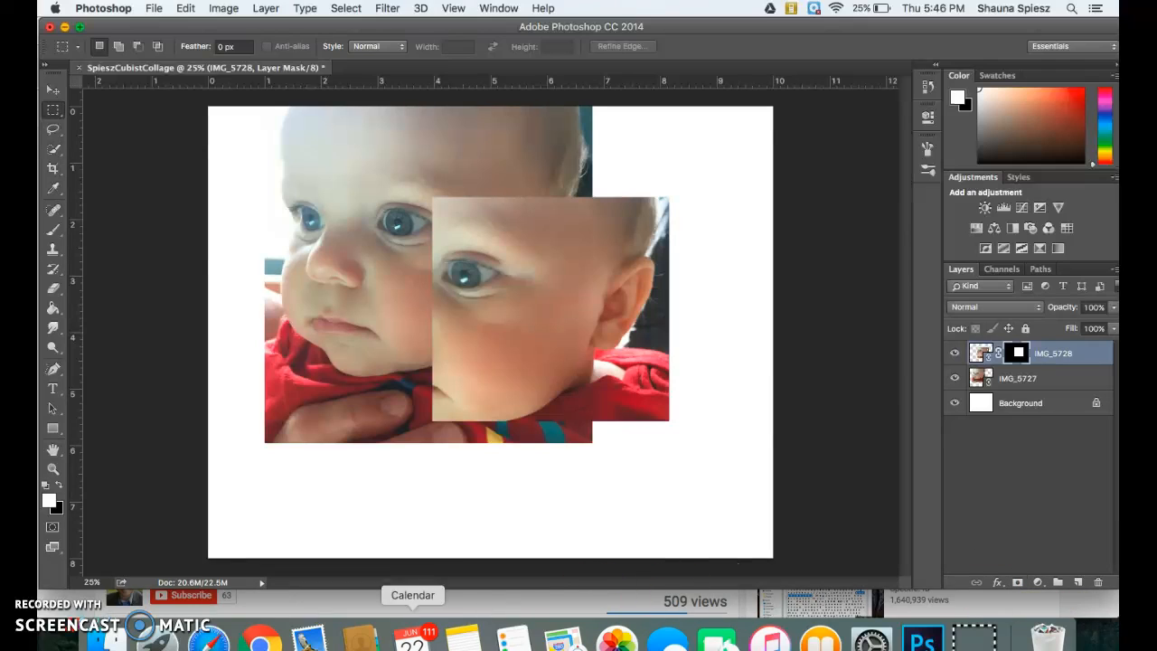
left_click(58, 613)
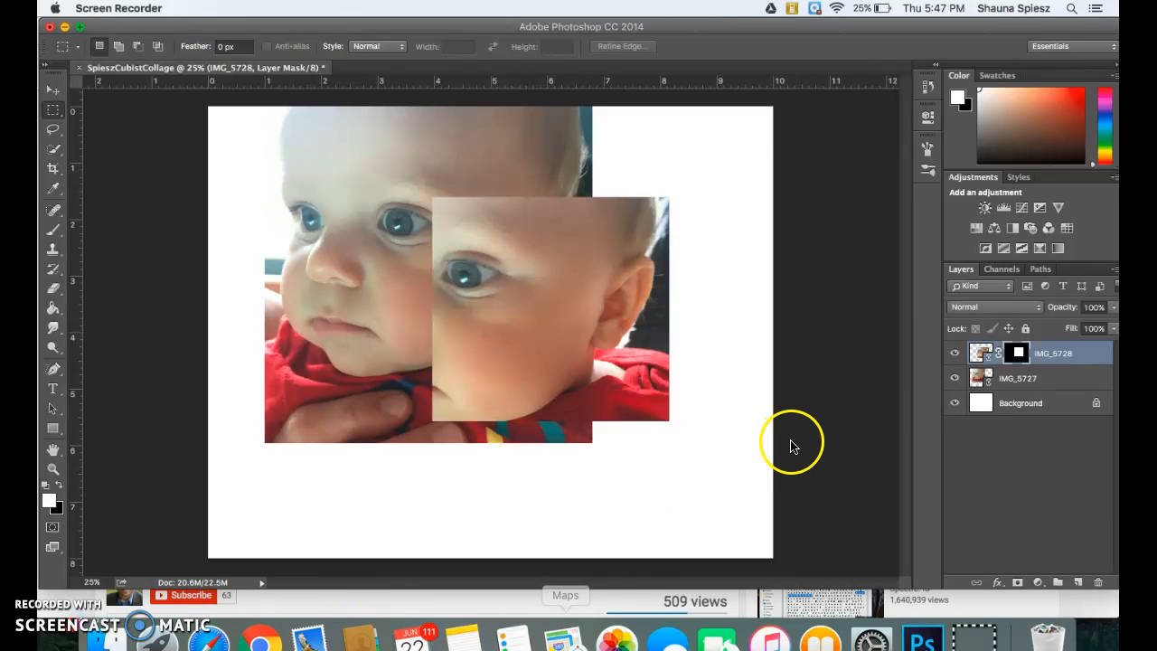
Open the source file of the linked IMG_5727 layer and add a Levels adjustment layer with the black input level at 64
left_click(981, 379)
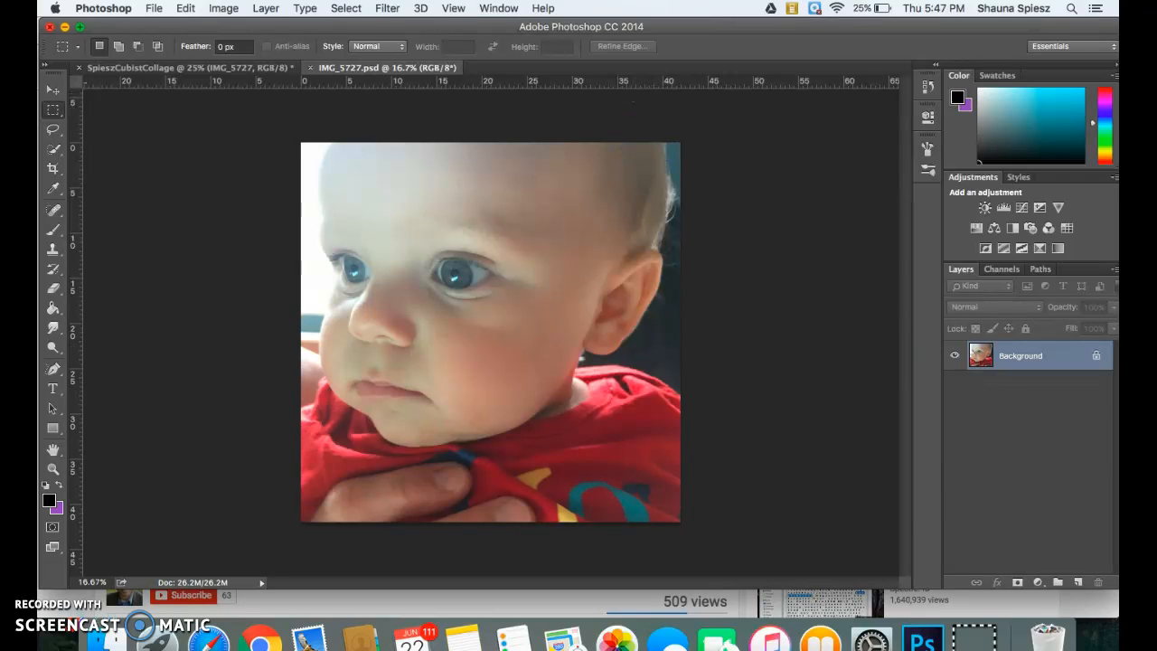
left_click(265, 8)
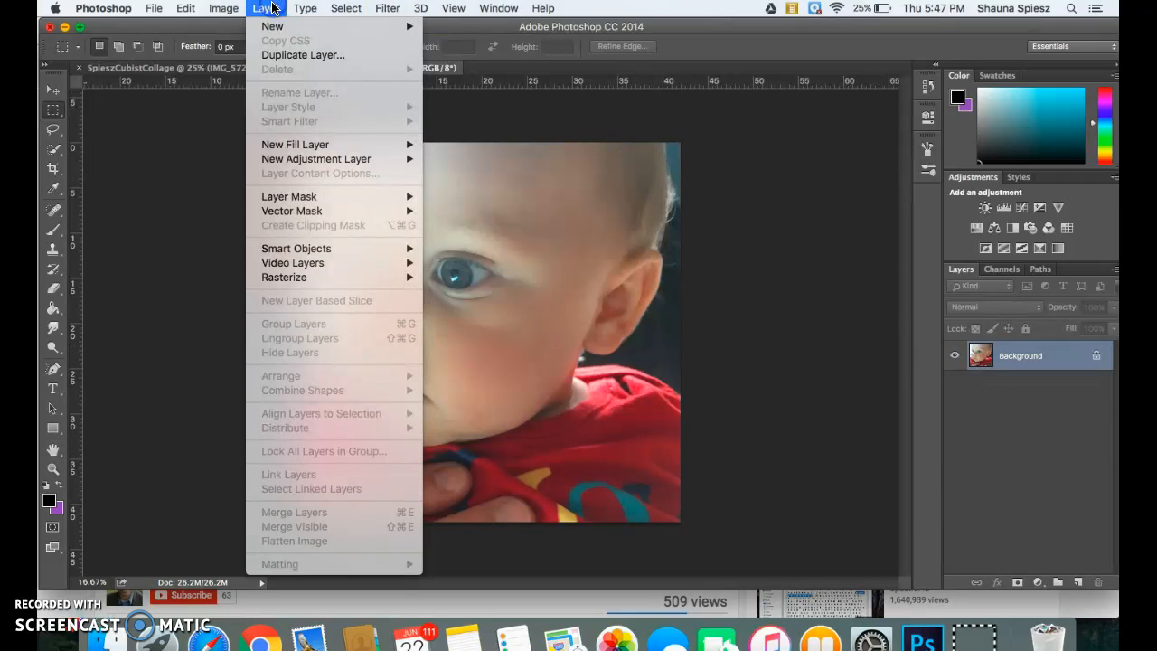
mouse_move(281, 159)
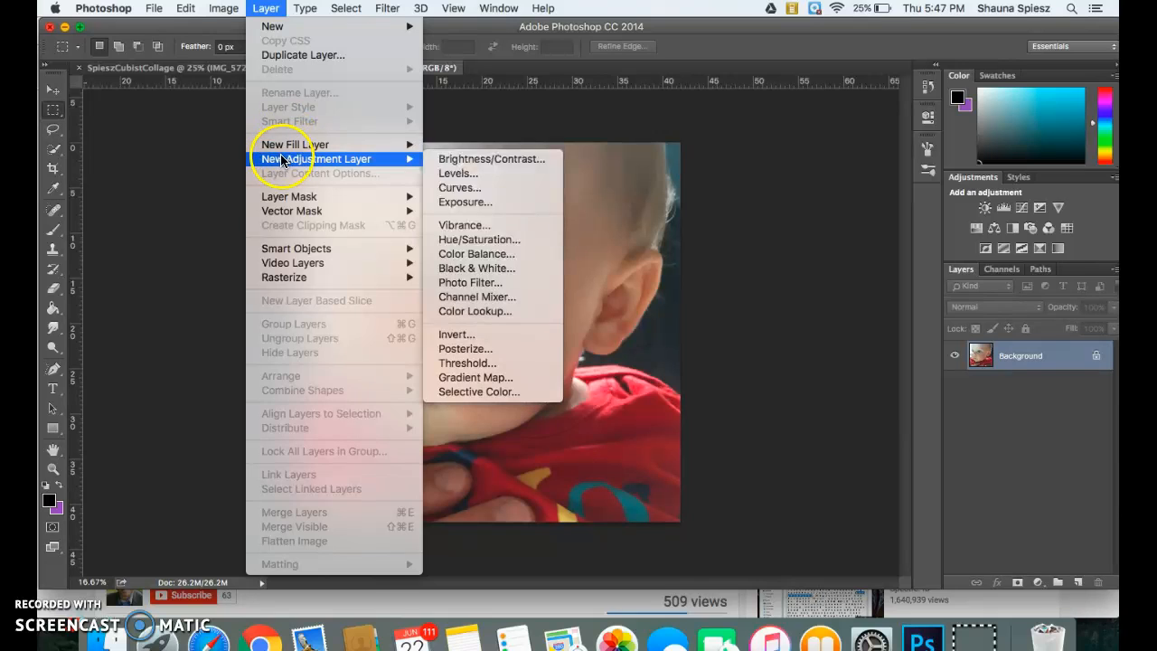
left_click(458, 173)
left_click(467, 134)
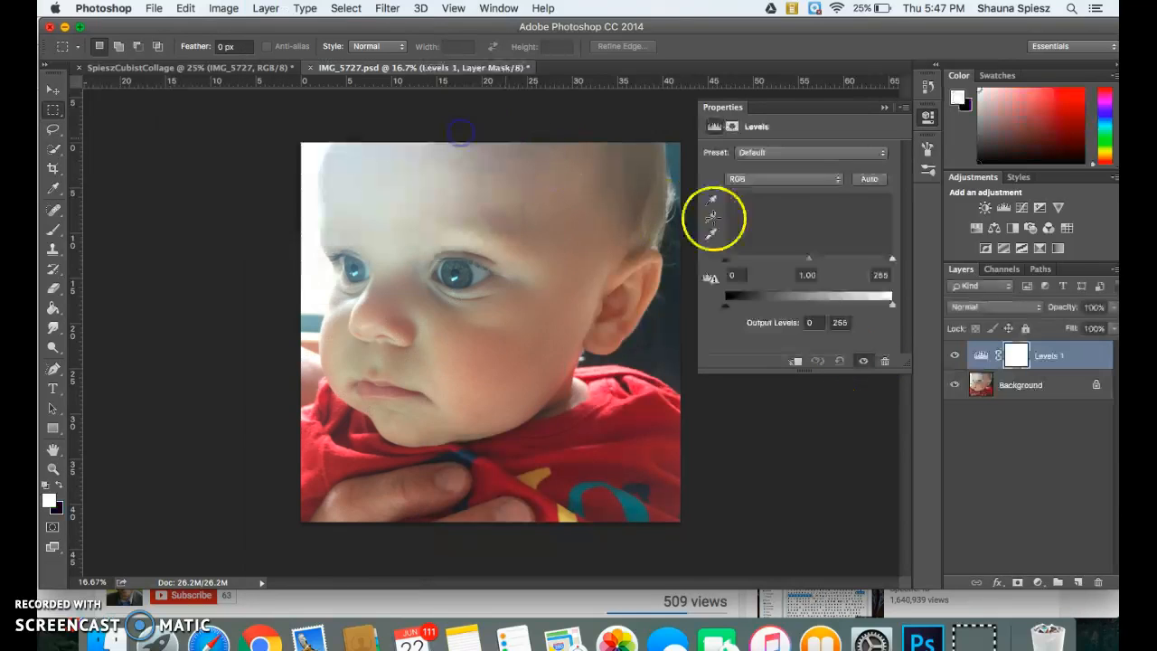
left_click_drag(730, 263, 769, 263)
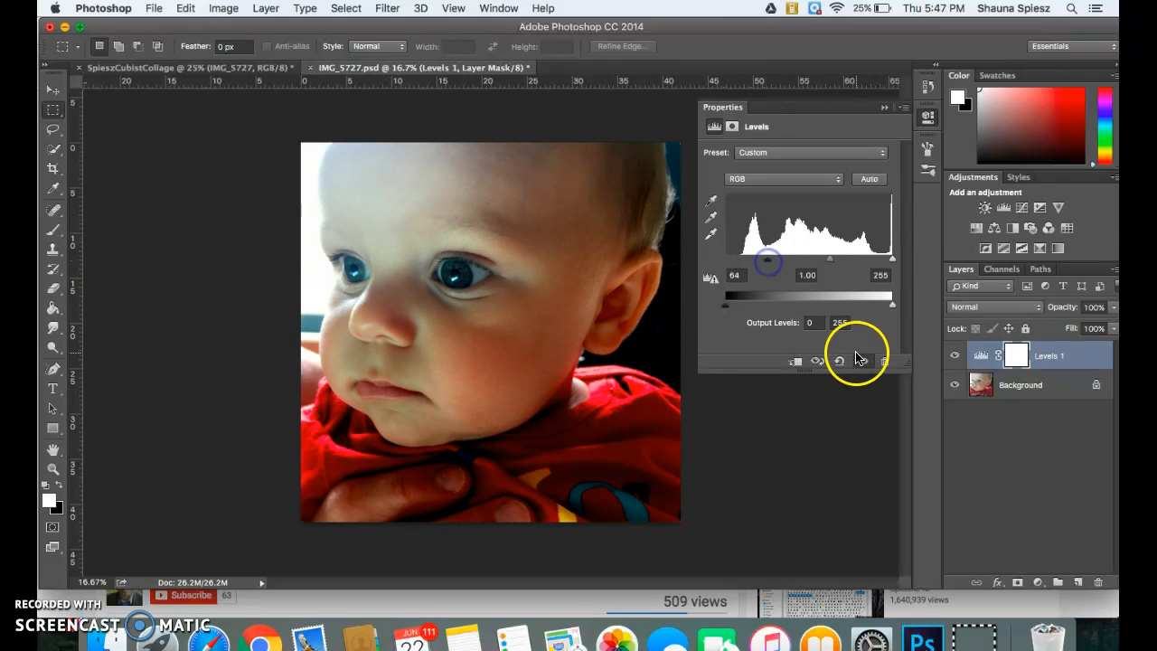
left_click(885, 109)
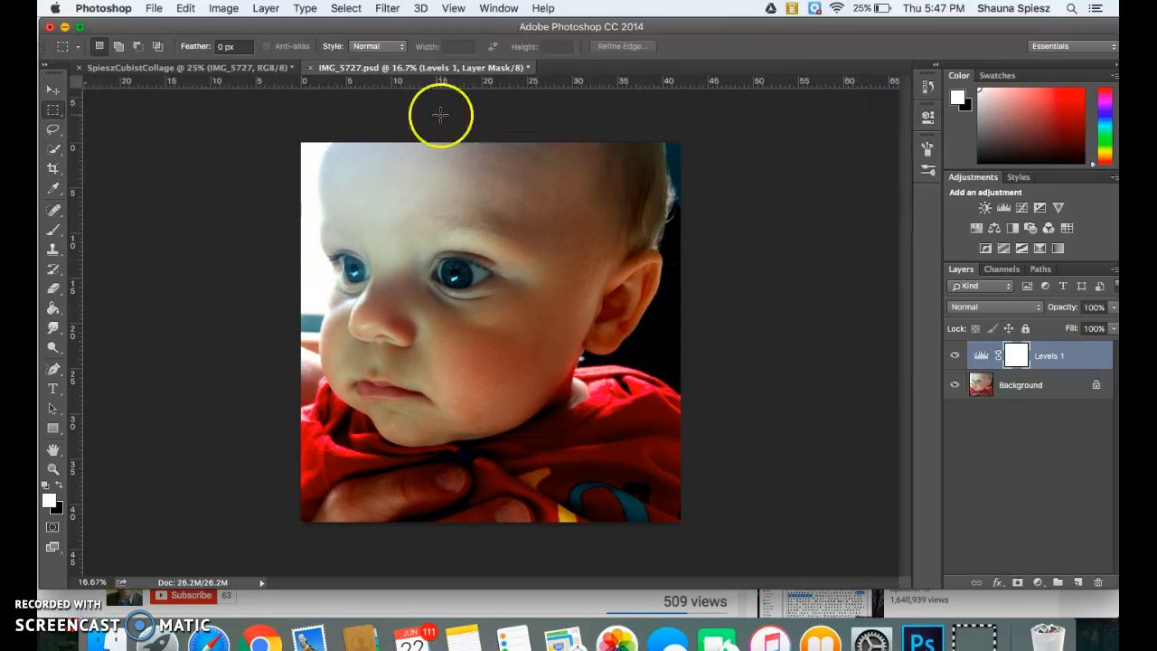
Save IMG_5727.psd with Maximize Compatibility on and return to the SpieszCubistCollage document
left_click(153, 8)
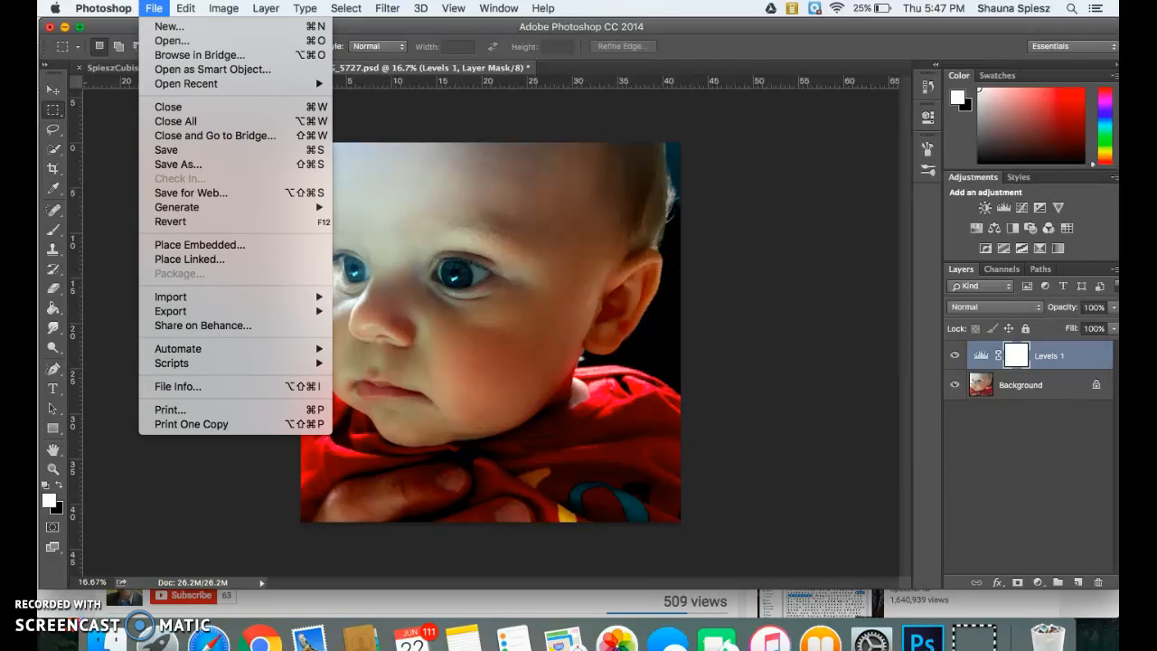
left_click(167, 150)
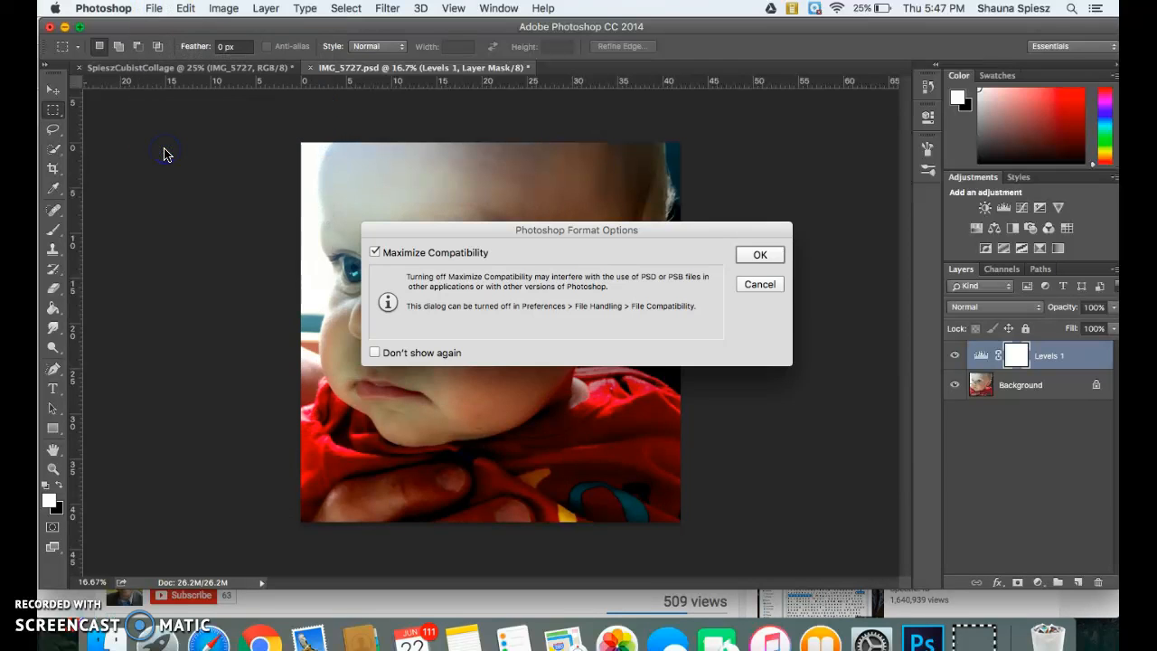
left_click(760, 254)
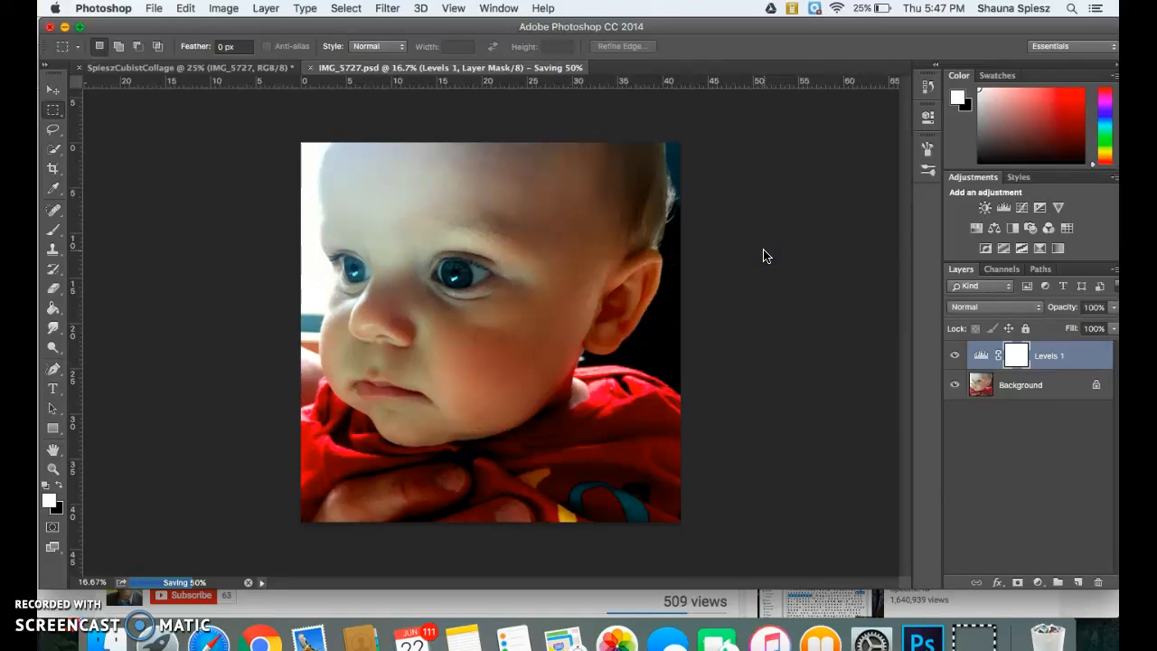
left_click(252, 68)
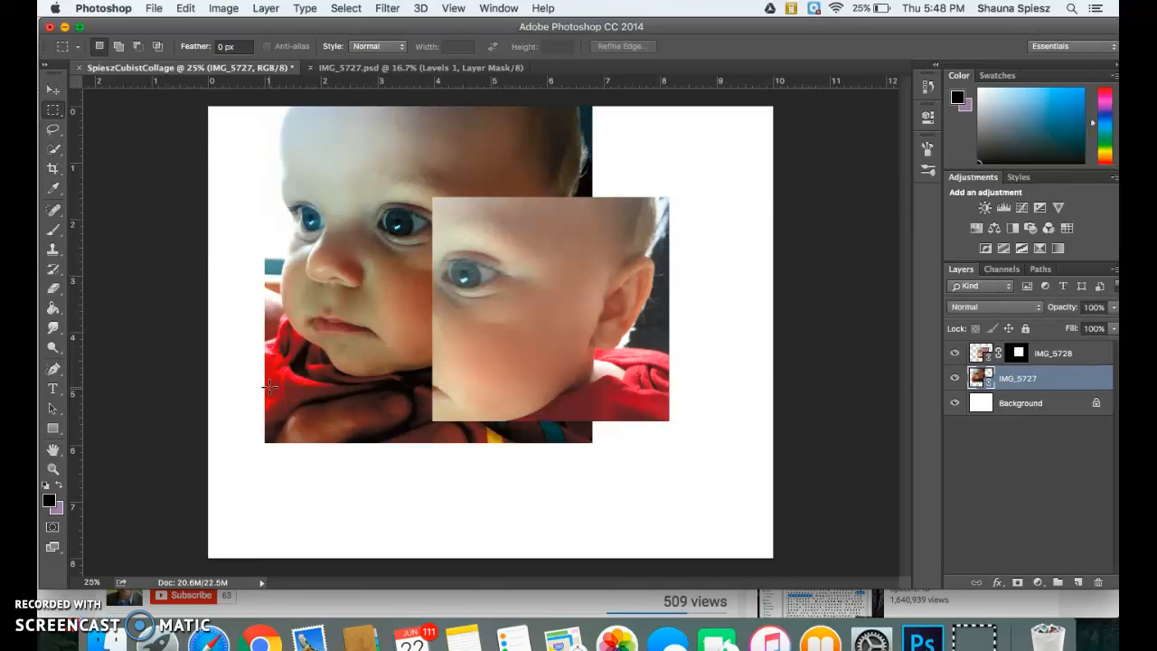
left_click(117, 563)
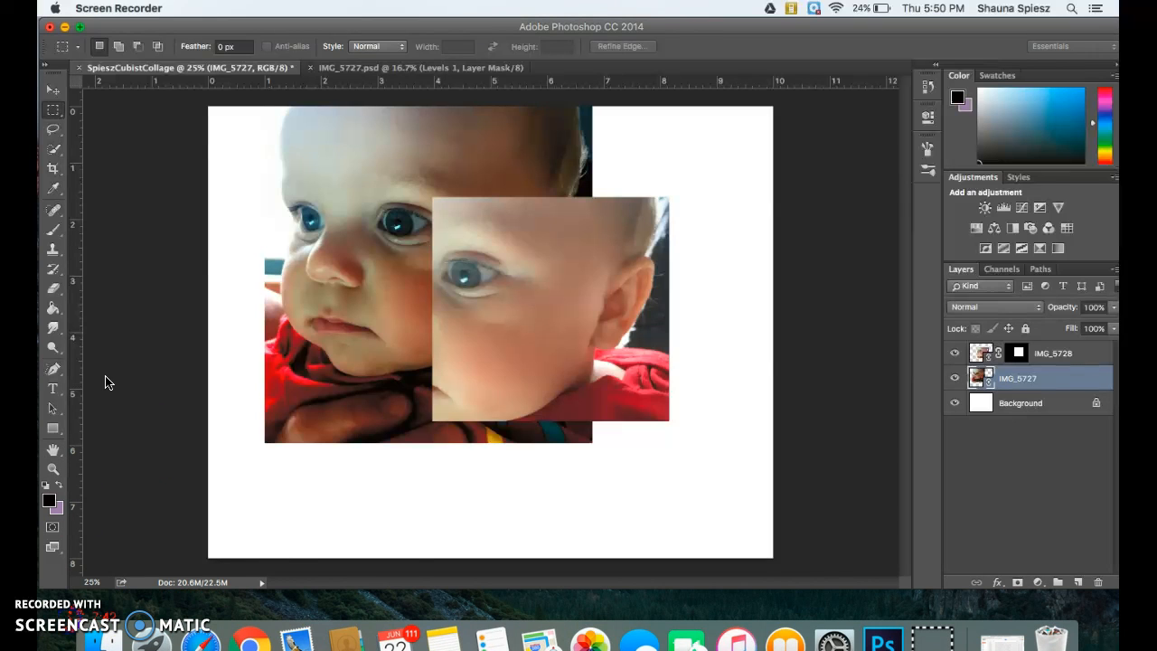
left_click(113, 142)
left_click(144, 34)
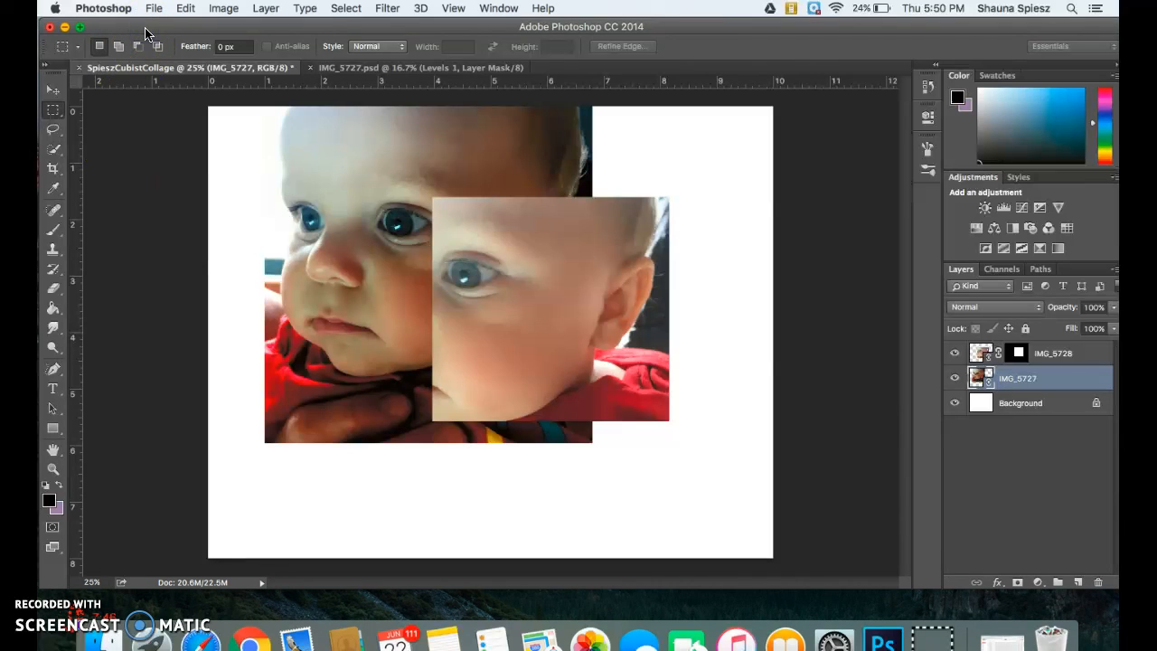
Preview the photos in the PSD folder and place IMG_5731.psd into the collage as a linked file
left_click(154, 11)
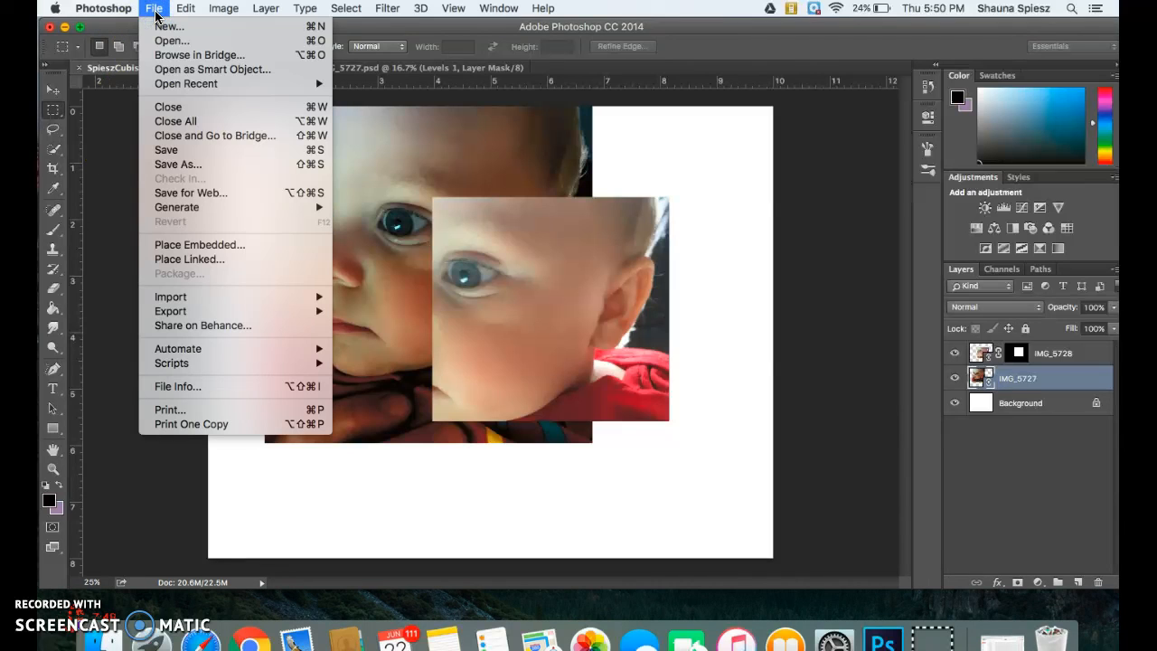
left_click(189, 262)
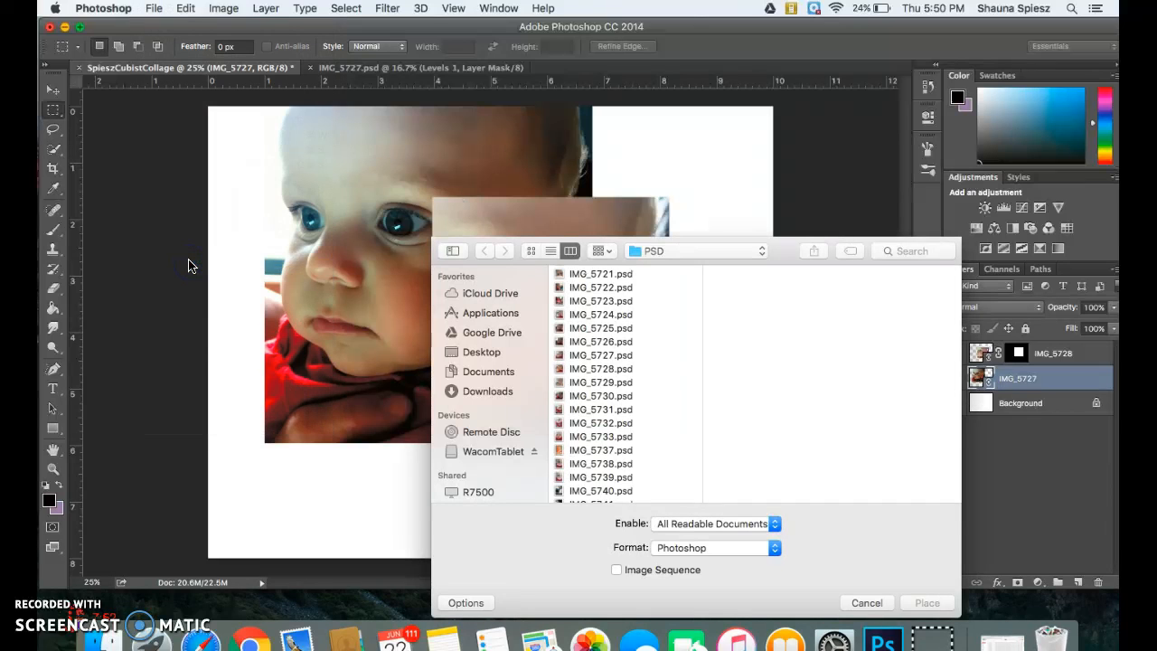
scroll(606, 397, "down", 3)
left_click(601, 397)
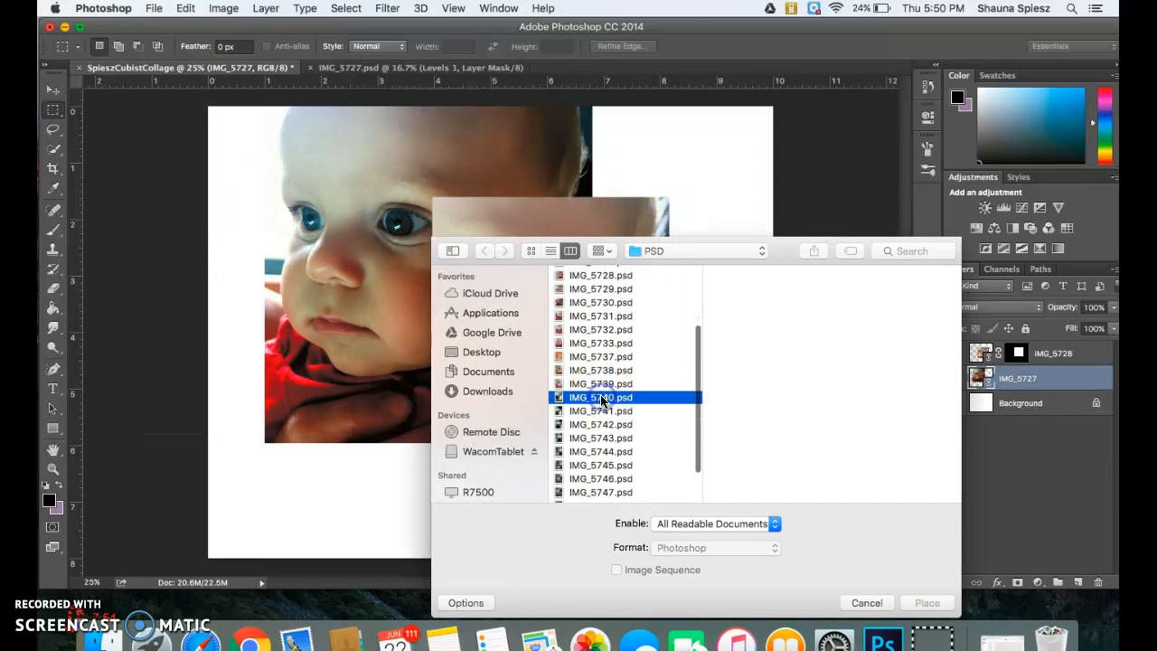
key("Up")
key("Up")
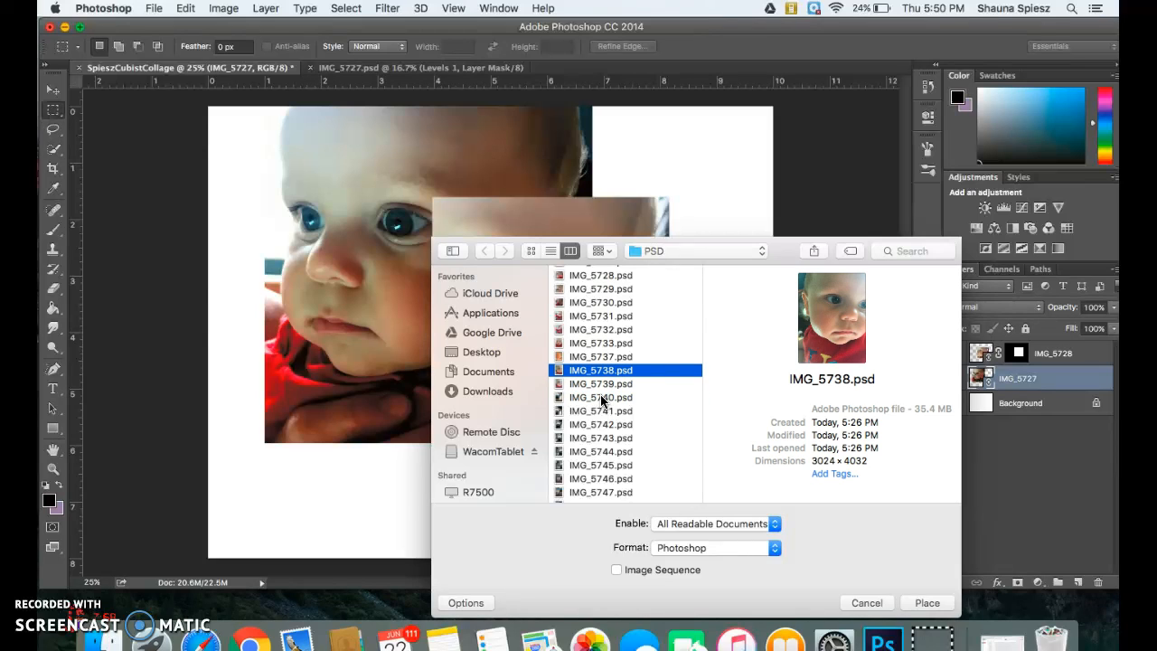
key("Up")
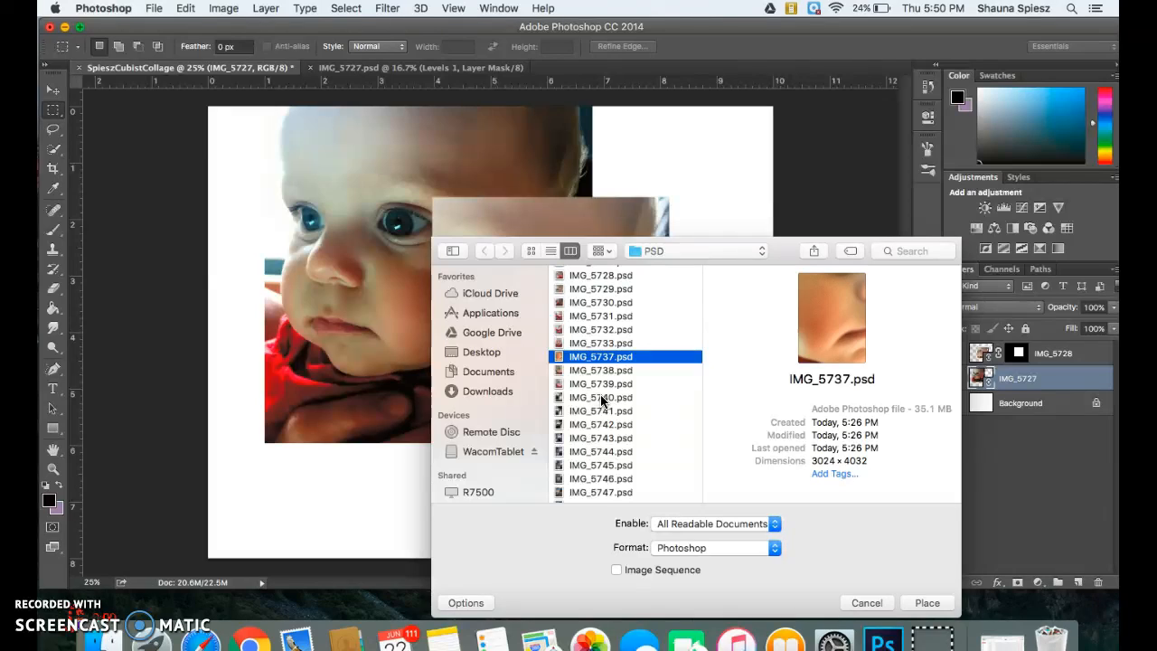
key("Up")
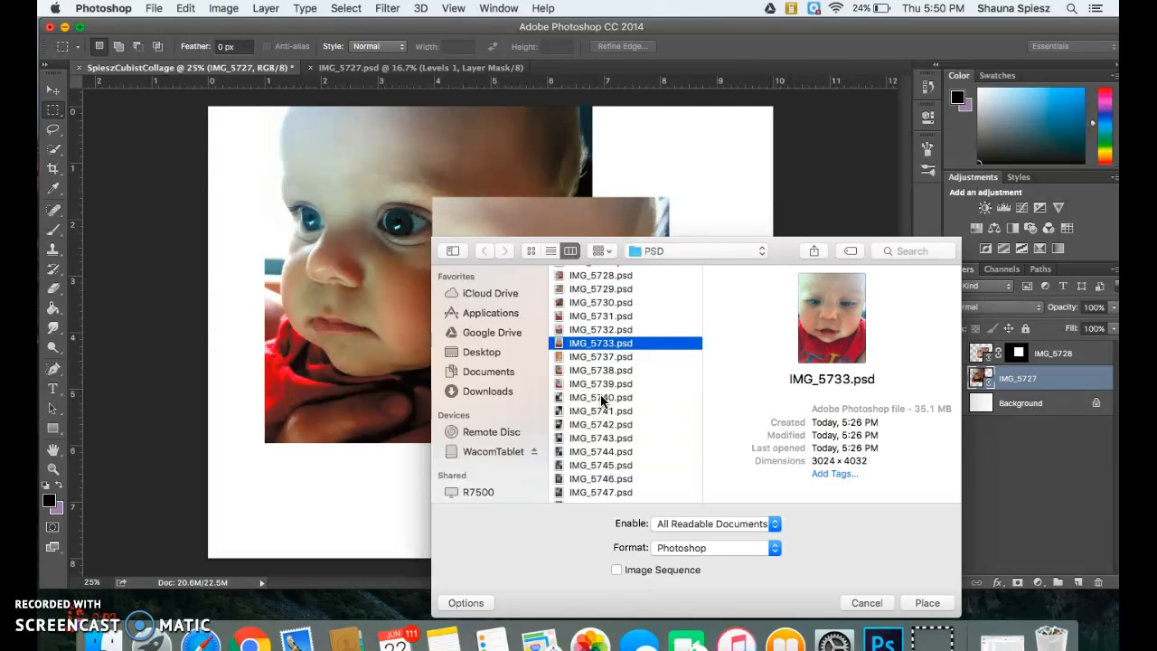
key("Up")
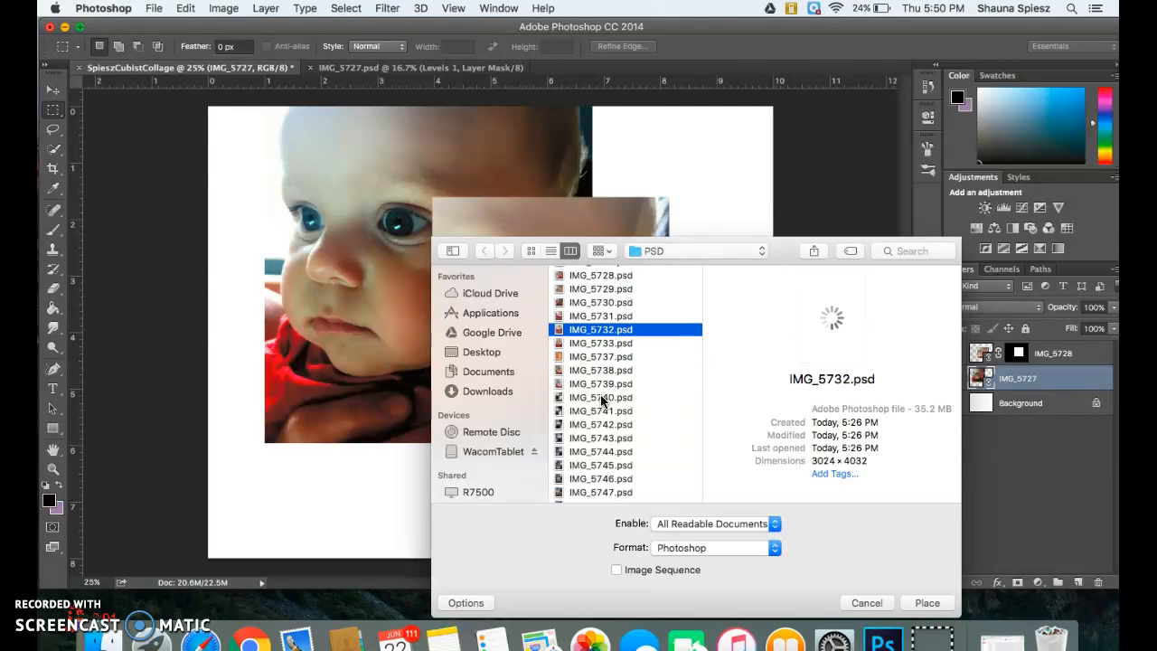
left_click(837, 374)
key("Up")
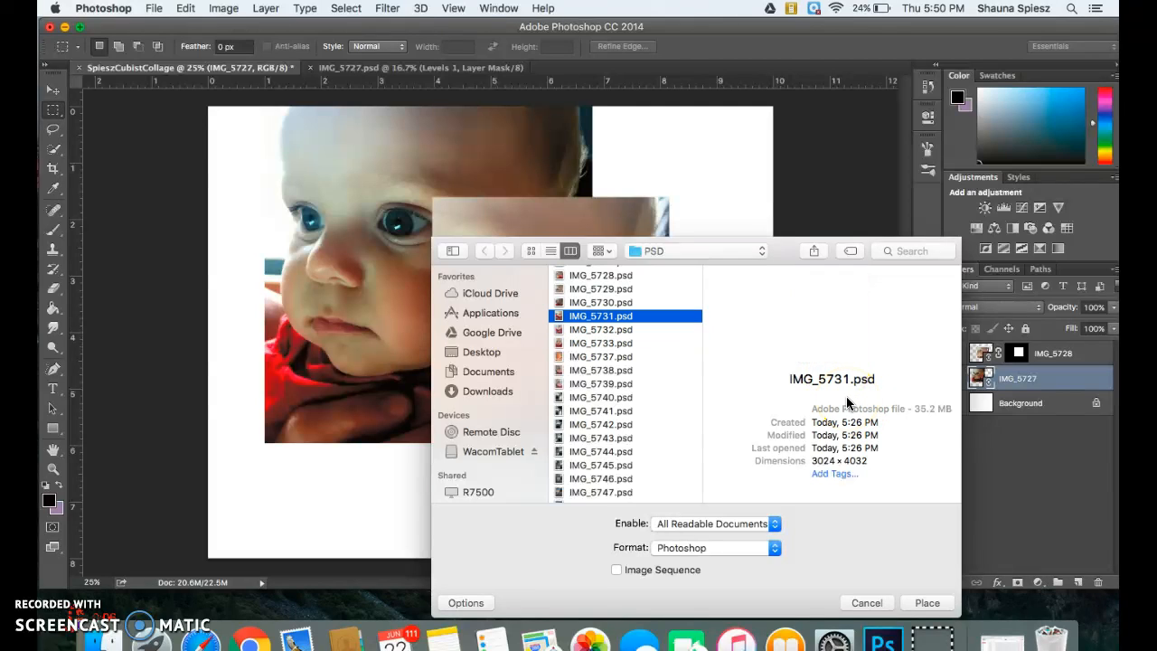
left_click(928, 604)
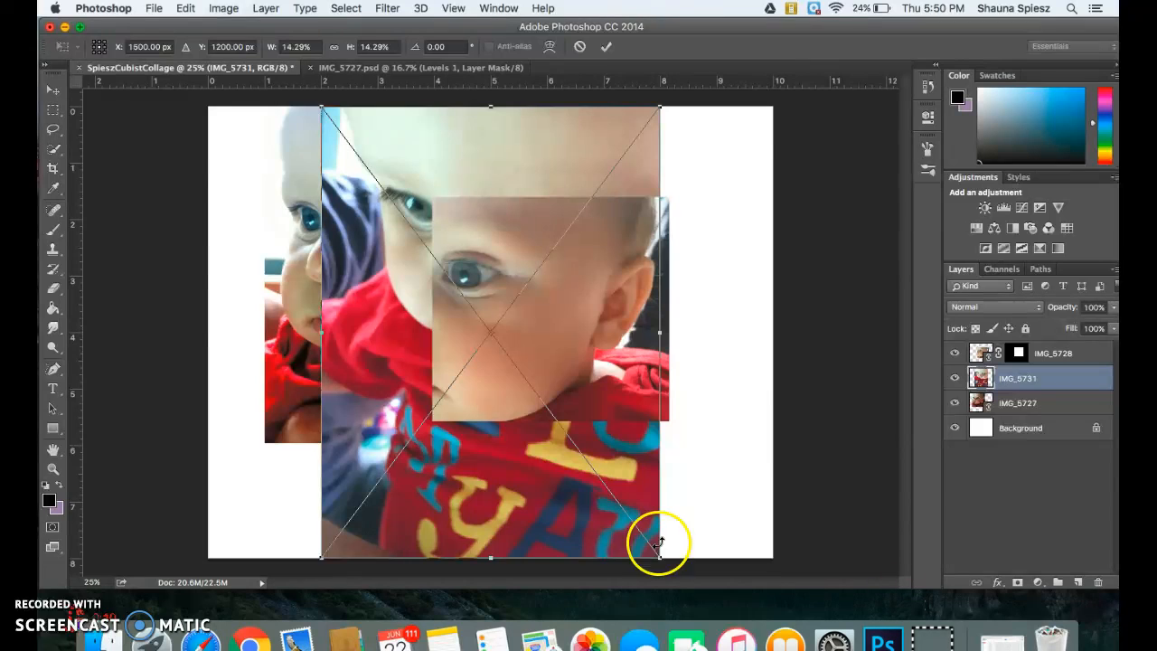
Scale the IMG_5731 photo to about 9.7%, position it over the upper part of the IMG_5727 photo, and commit the transform
left_click_drag(659, 556, 525, 425)
mouse_move(354, 356)
left_mouse_down()
mouse_move(333, 483)
mouse_move(310, 529)
mouse_move(550, 383)
mouse_move(554, 346)
mouse_move(578, 375)
mouse_move(552, 330)
mouse_move(492, 320)
mouse_move(390, 322)
mouse_move(363, 341)
left_mouse_up()
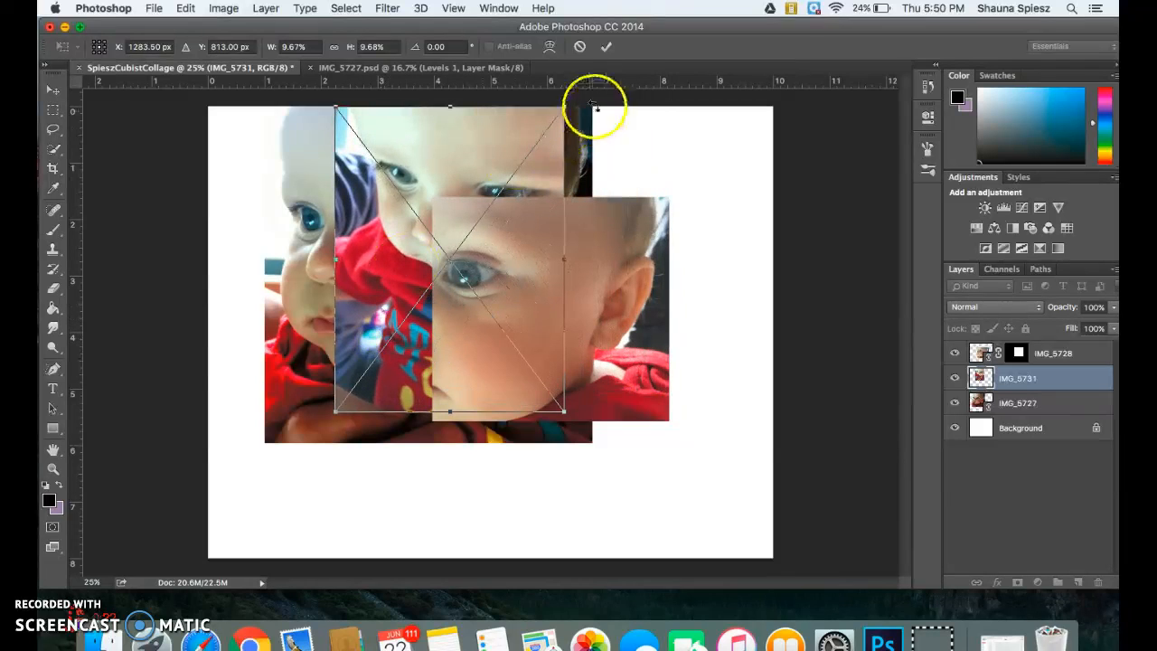
left_click(605, 55)
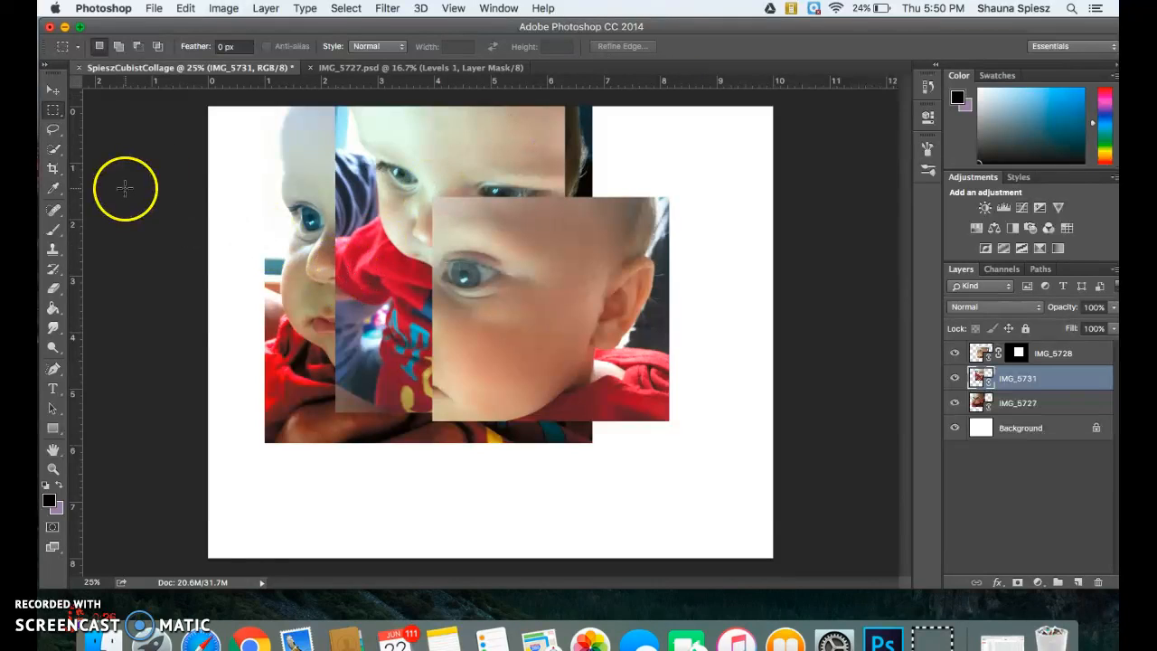
Select about 4 x 2.3 in across the eyes and forehead of IMG_5731 and mask the layer to that selection
left_click_drag(348, 113, 572, 243)
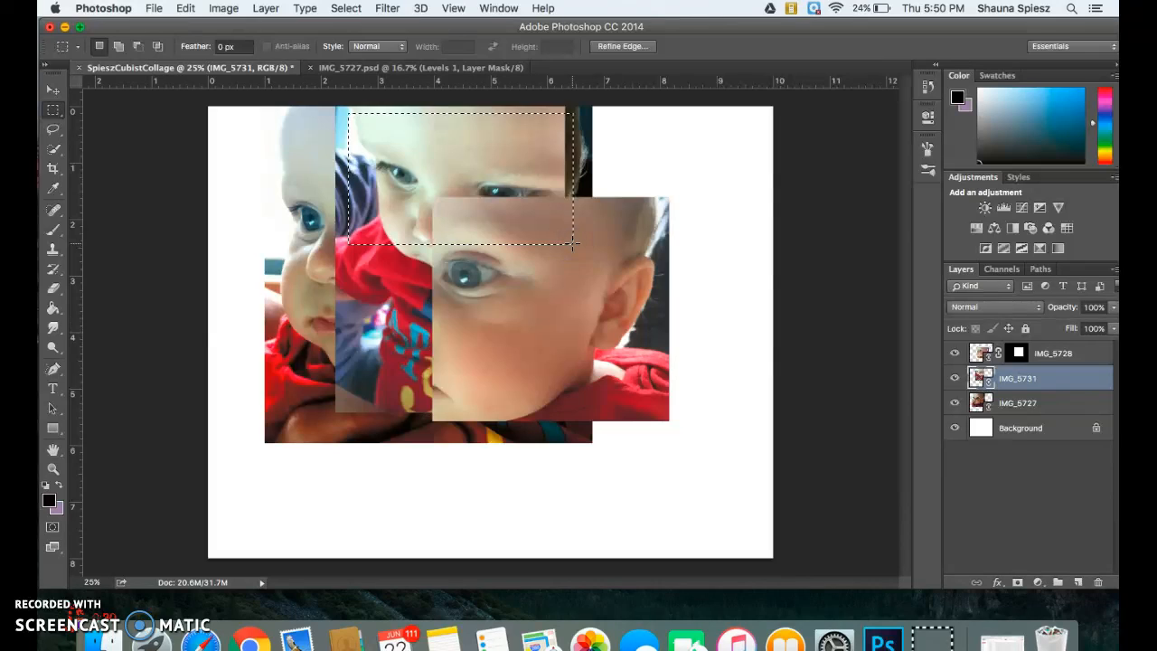
left_click(1018, 582)
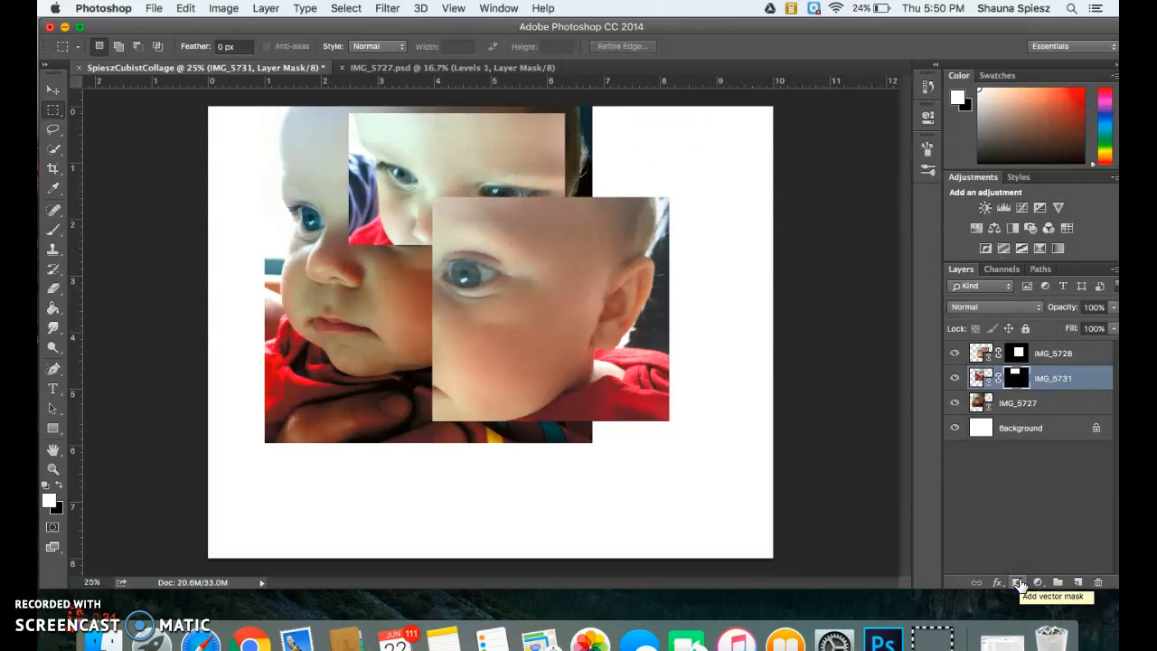
Open the source file of the linked IMG_5731 layer and add a Hue/Saturation adjustment layer with saturation at -100
double_click(977, 380)
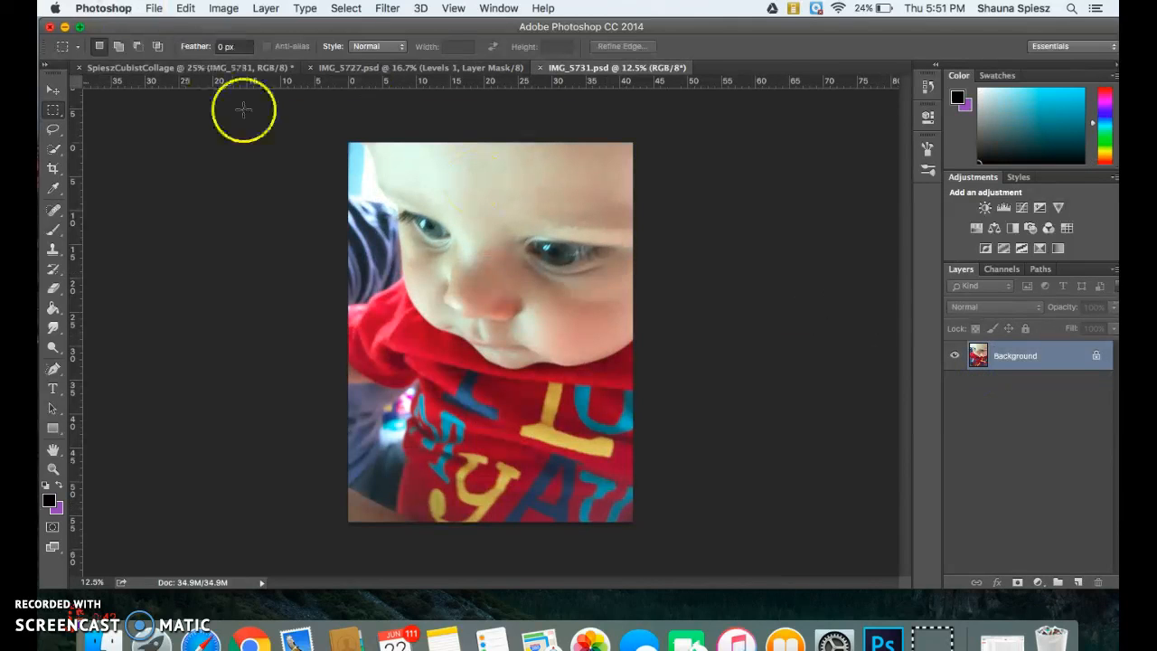
left_click(266, 8)
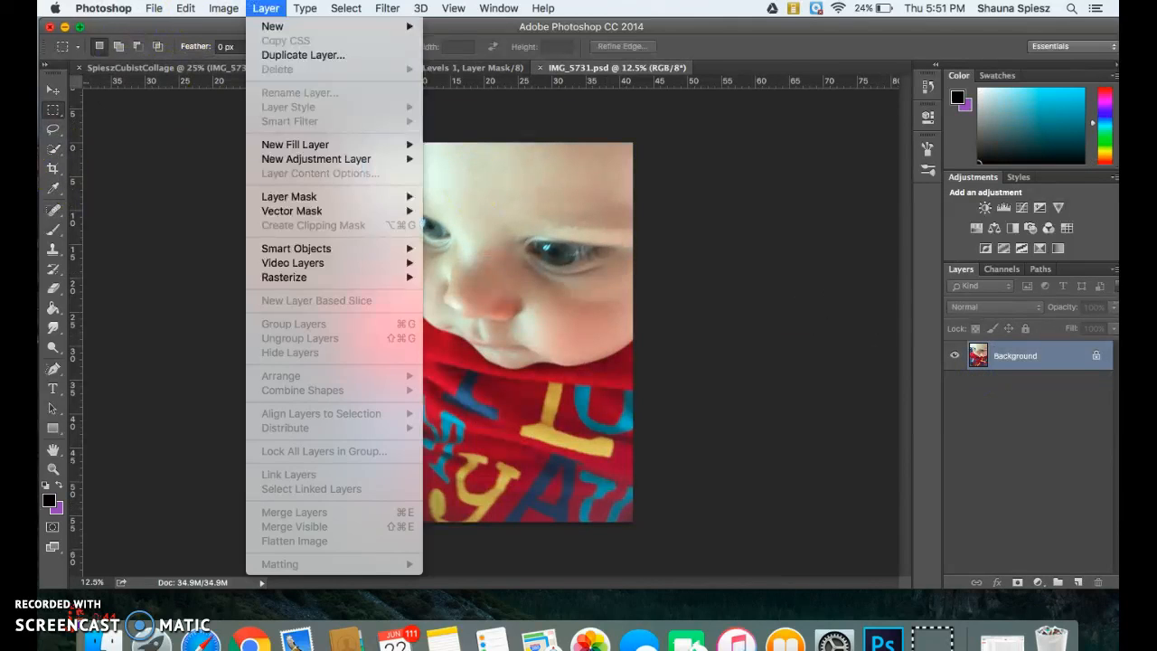
mouse_move(301, 160)
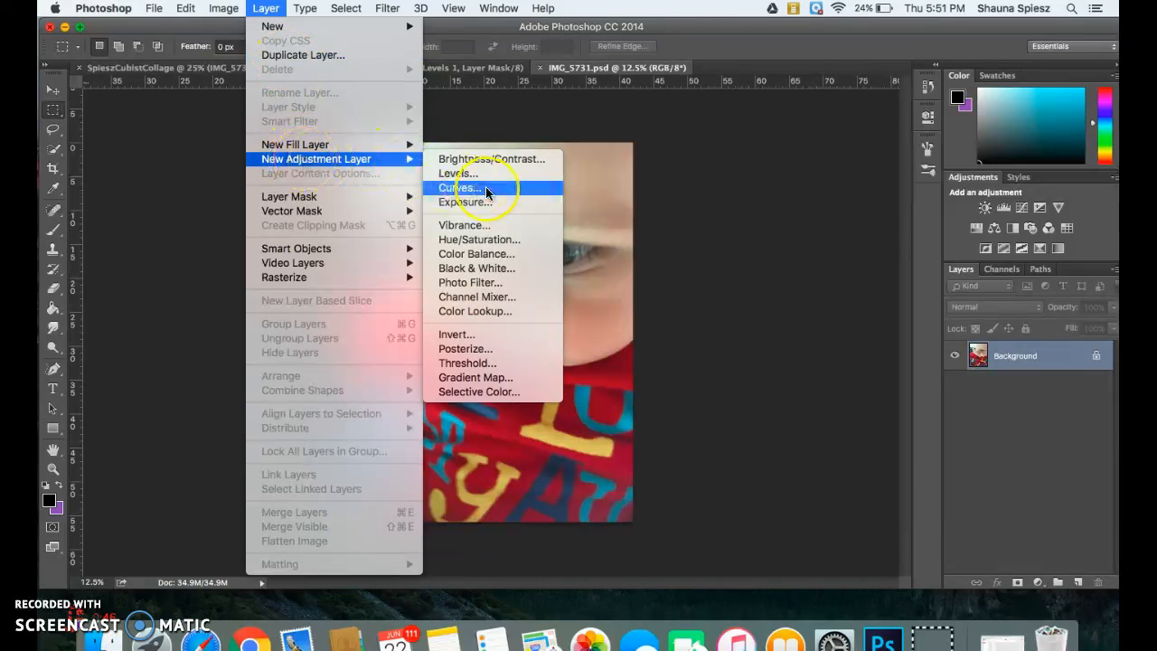
left_click(482, 239)
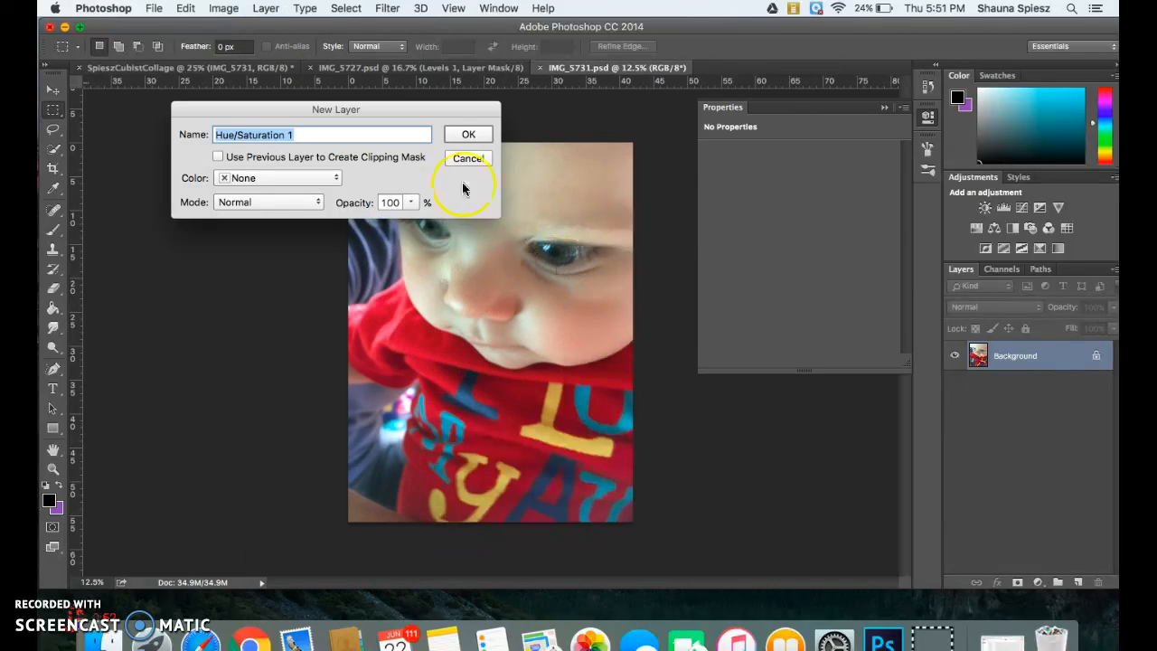
left_click(466, 135)
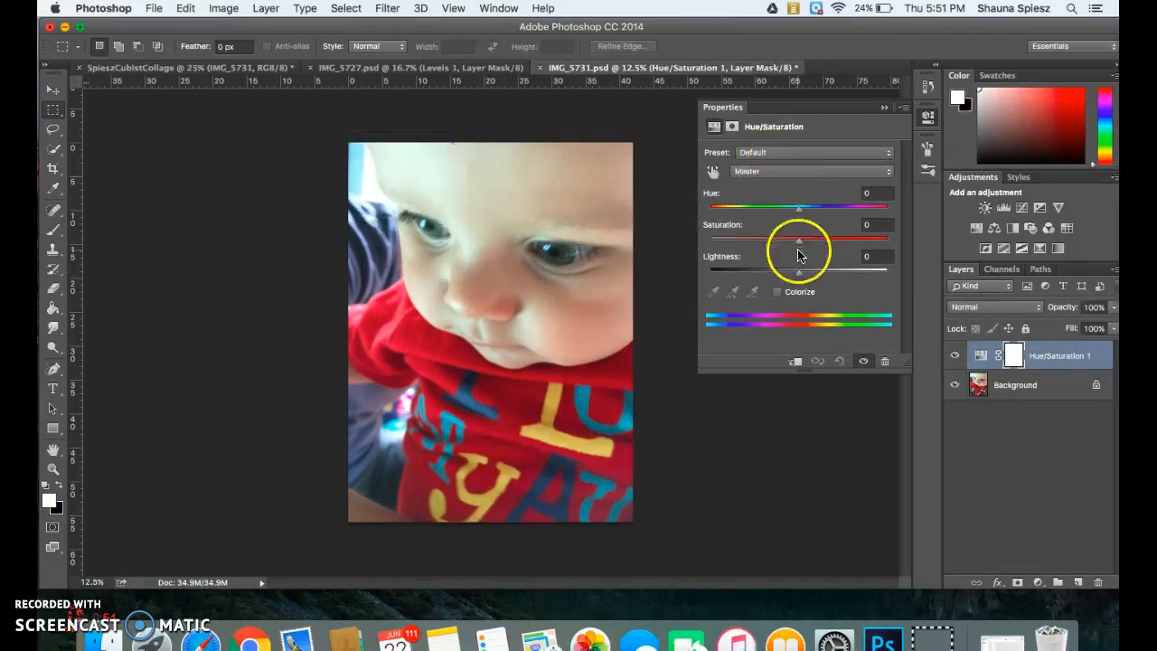
left_click_drag(798, 244, 692, 245)
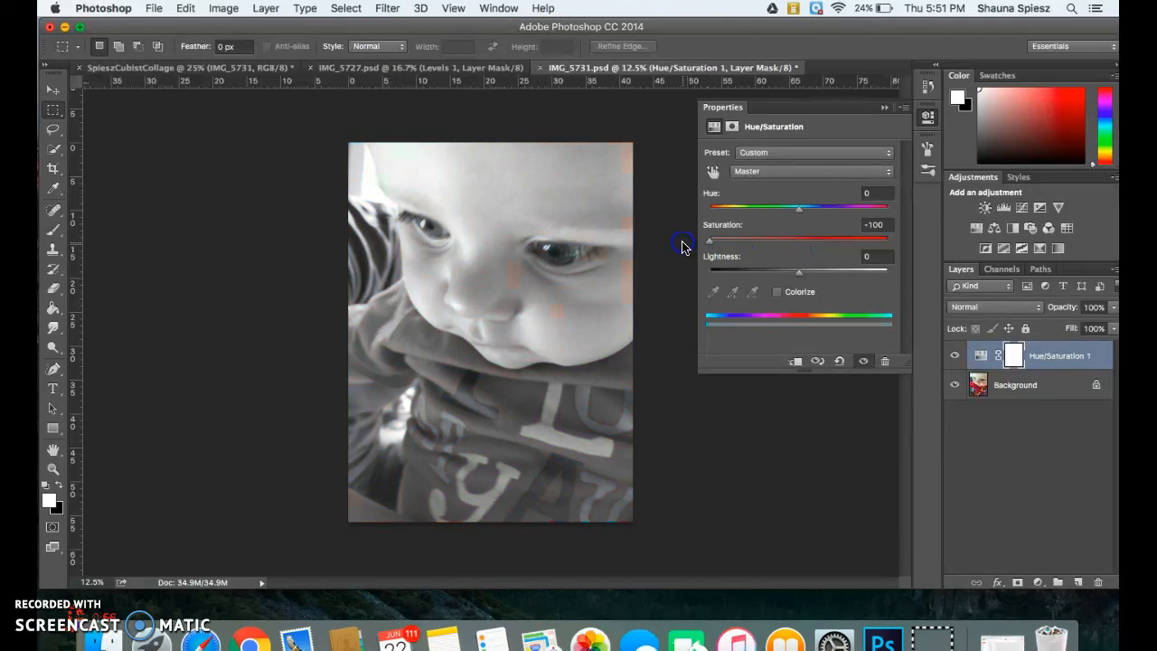
left_click(884, 106)
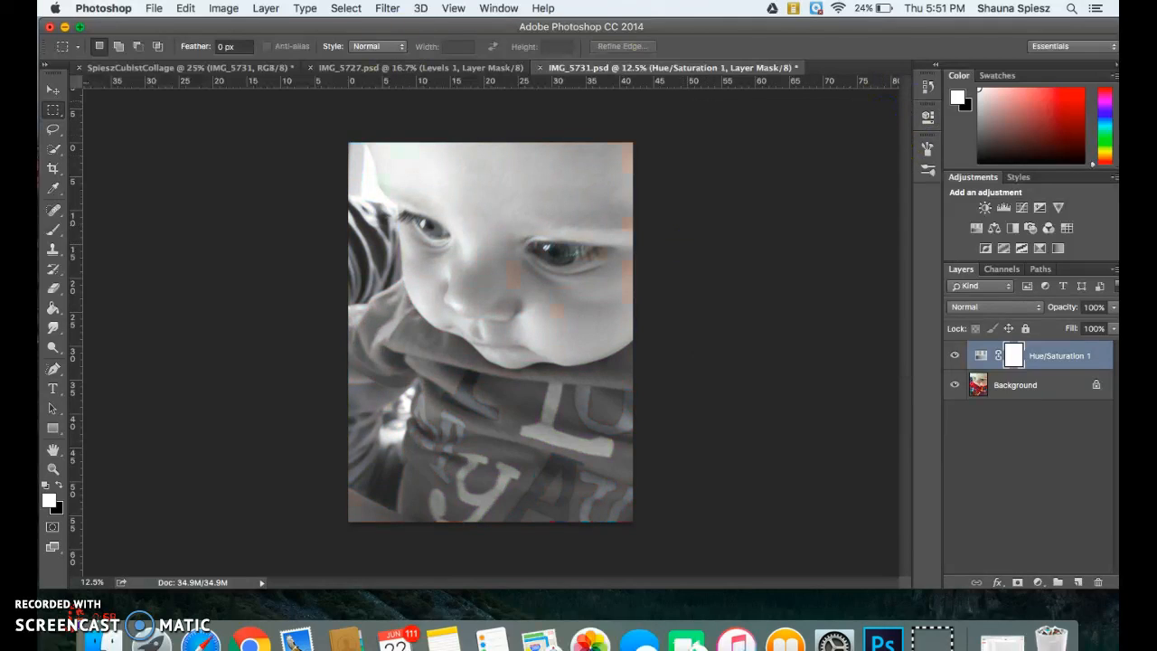
Save IMG_5731.psd and return to the Cubist collage document
left_click(154, 8)
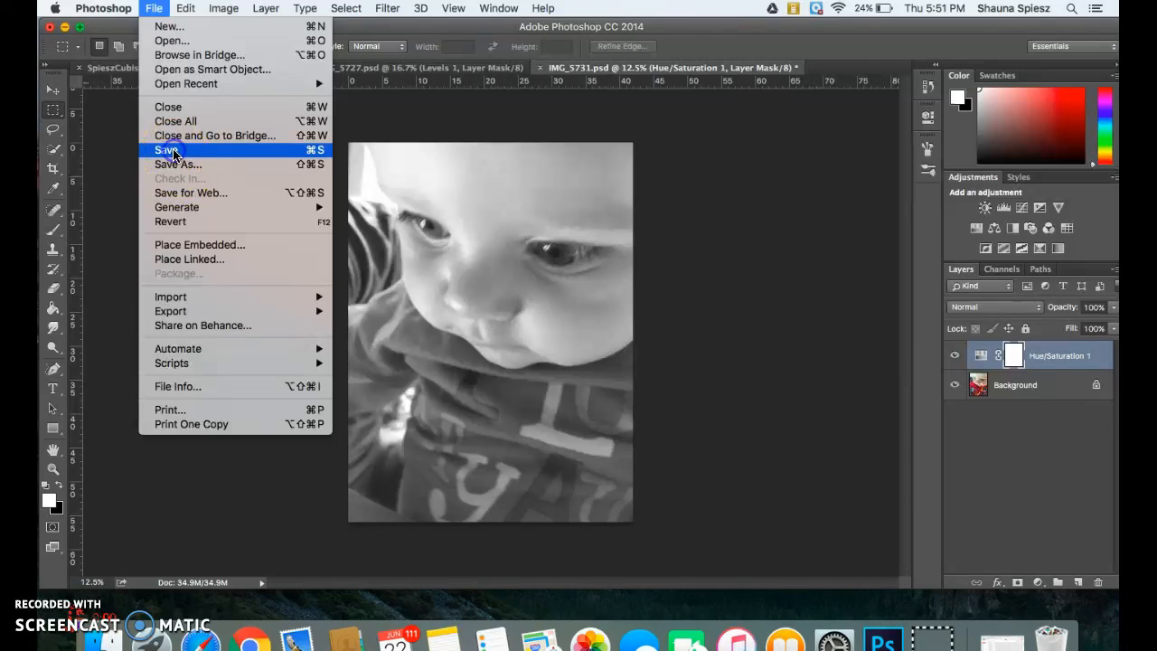
left_click(171, 150)
left_click(760, 255)
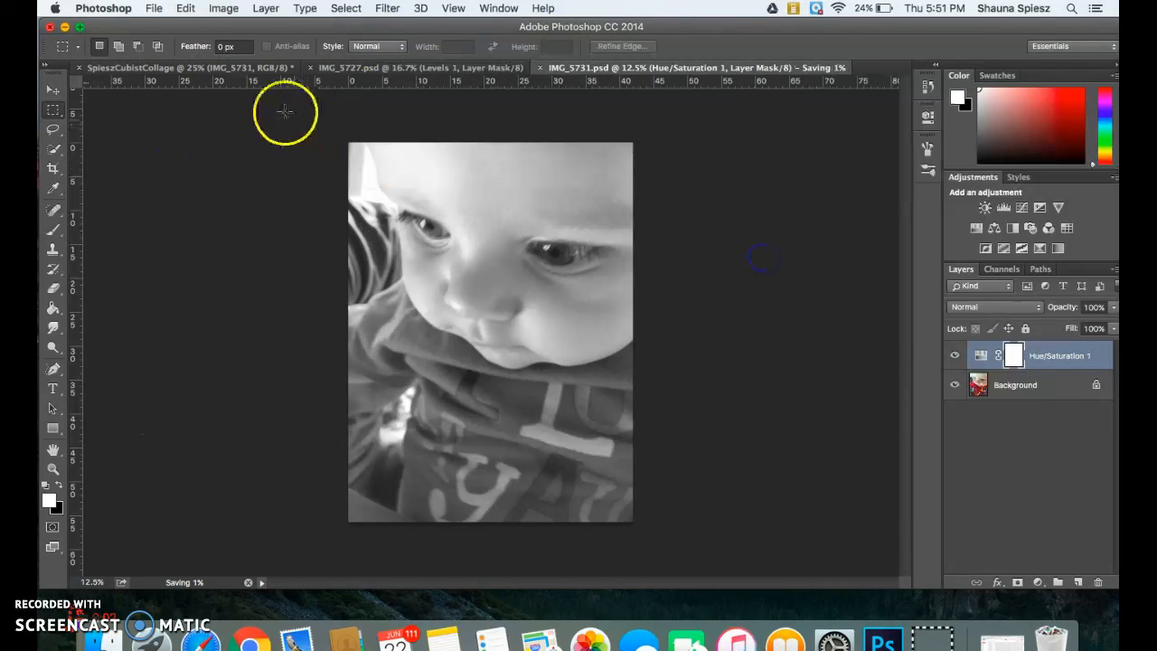
left_click(190, 69)
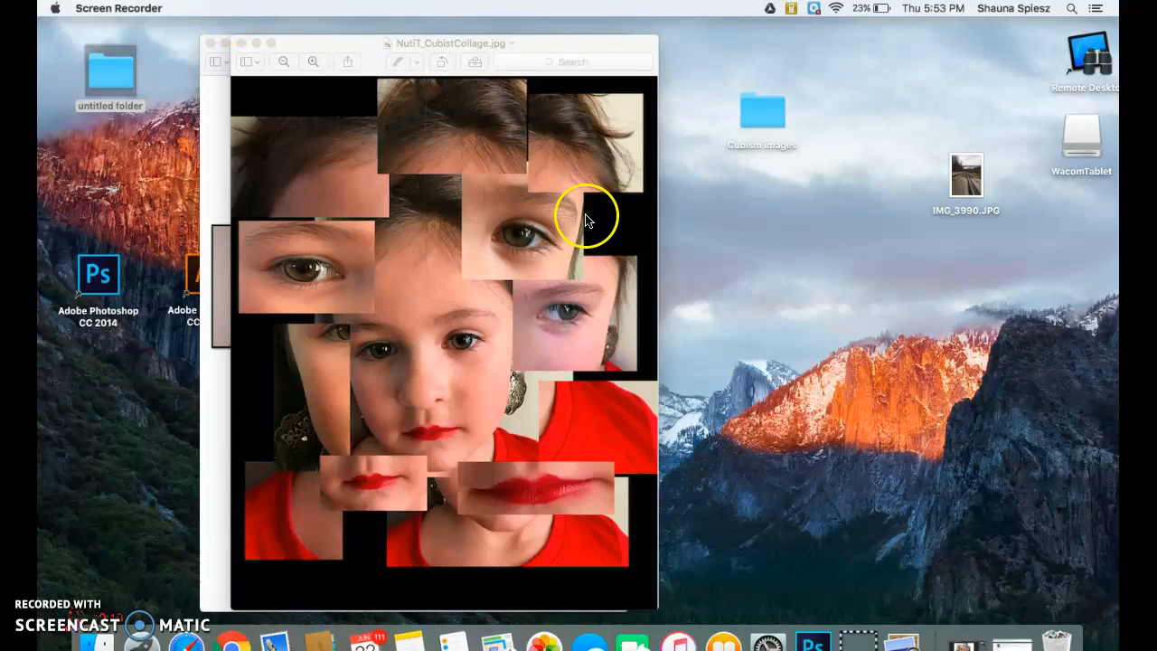
Enlarge the Preview window with the portrait Cubist collage example to fill the screen and examine its overlapping pieces
left_click(657, 235)
left_click_drag(657, 234, 1117, 235)
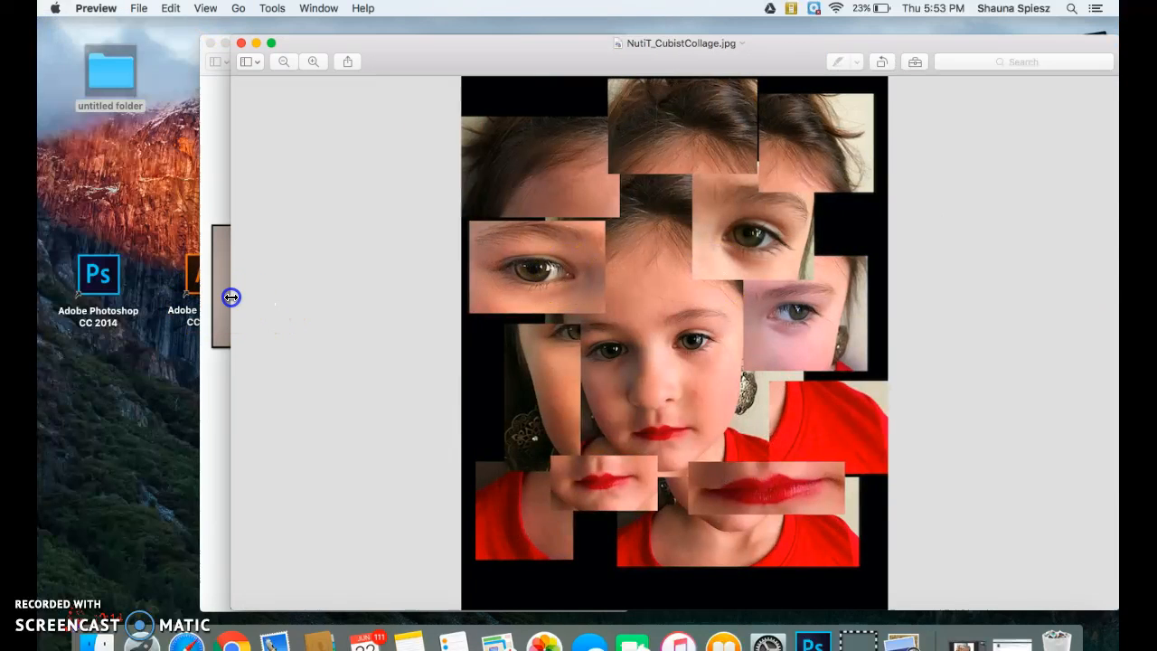
left_click_drag(232, 299, 37, 299)
left_click_drag(846, 611, 847, 640)
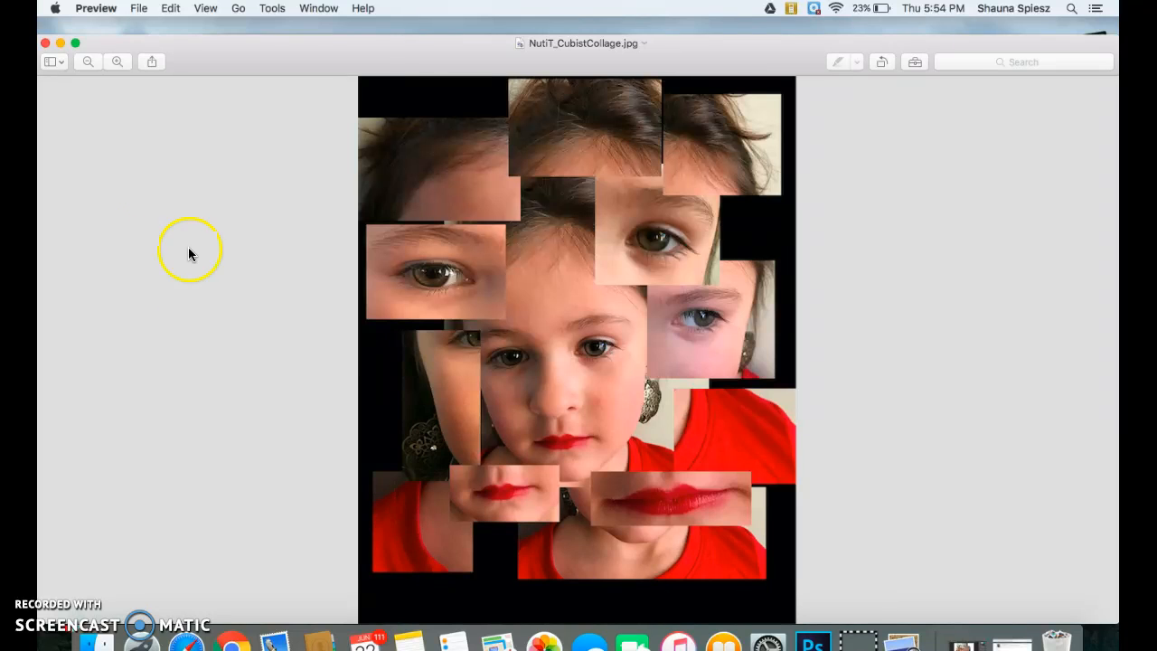
Minimize the portrait example and widen the saxophone Cubist collage window to the full screen width to examine its layout
left_click(60, 43)
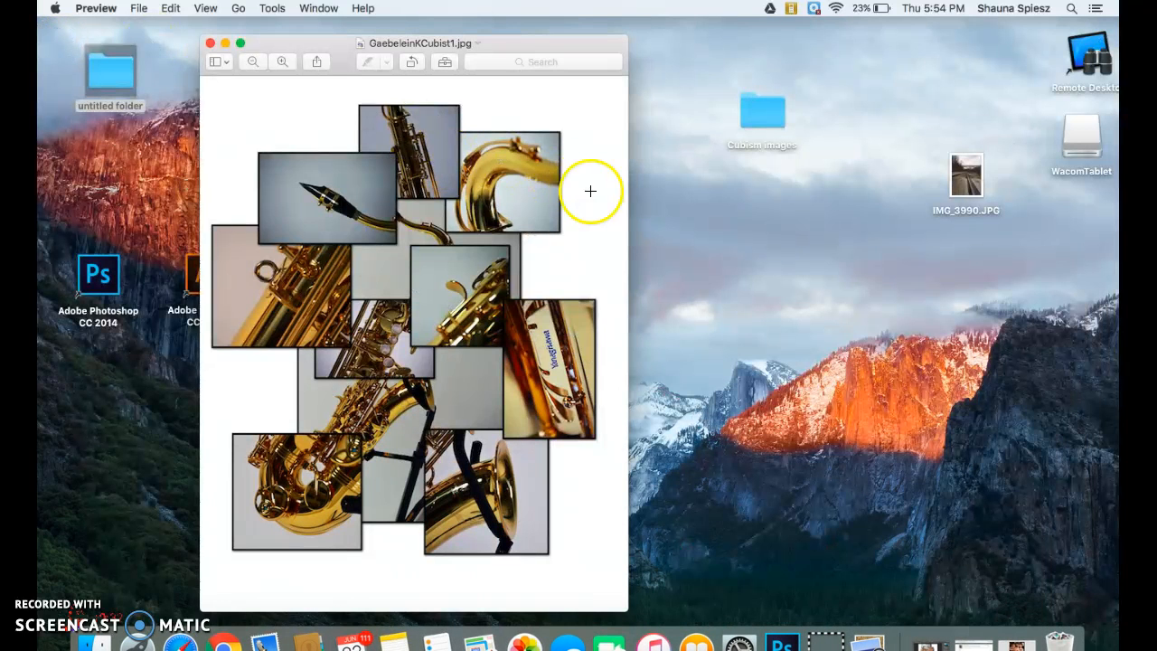
left_click_drag(627, 200, 1117, 200)
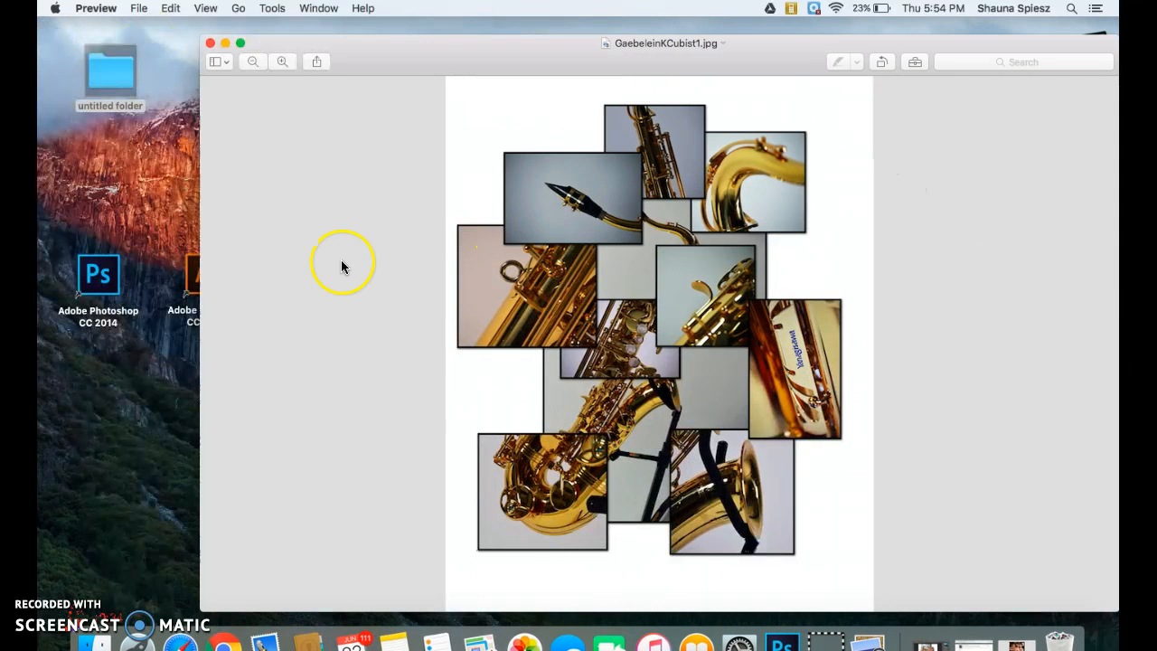
left_click_drag(201, 269, 37, 269)
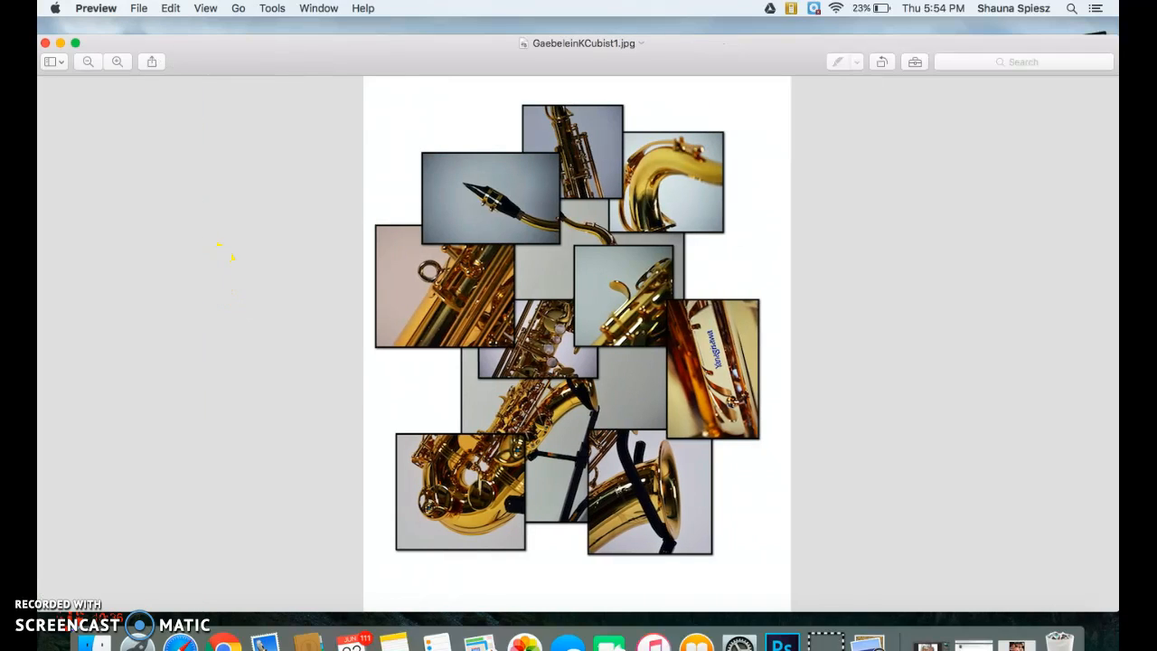